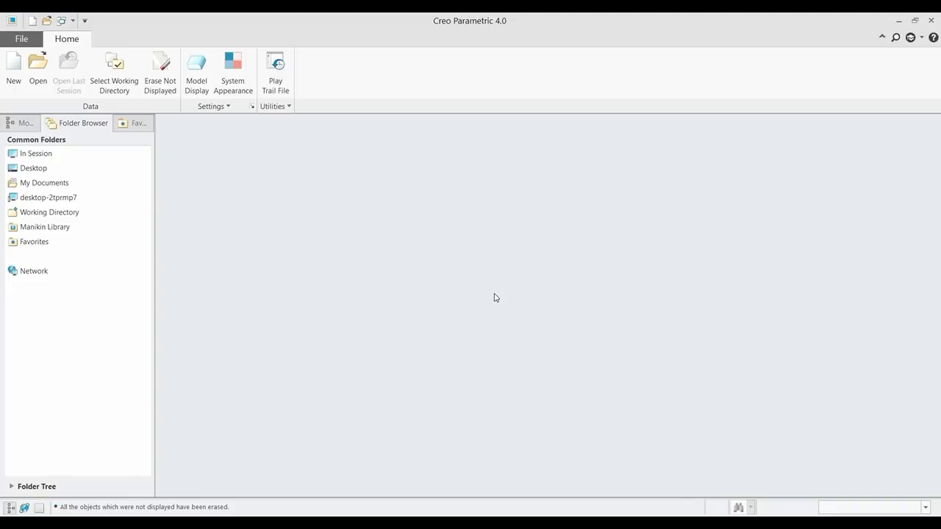
Step: Create a new solid part named PISTON from the mmns_part_solid template instead of the default
left_click(13, 68)
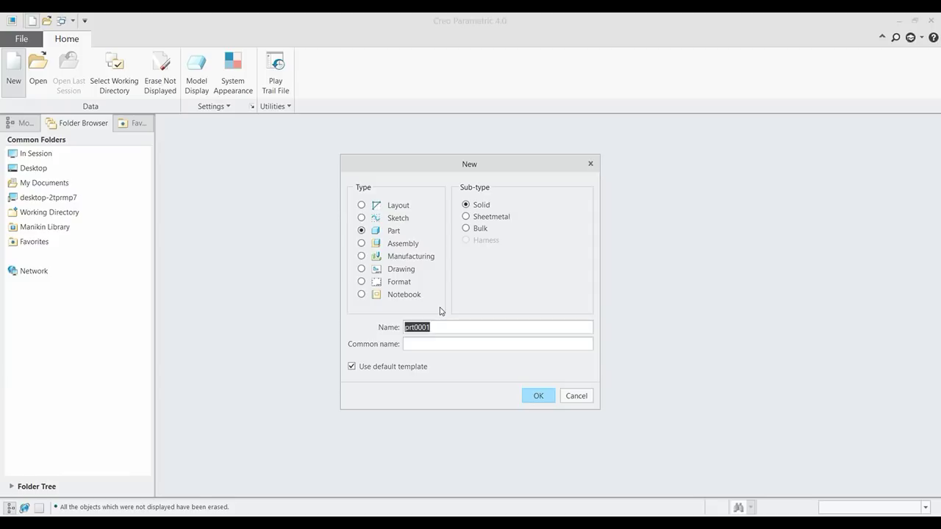
type("Piston")
left_click(351, 366)
left_click(531, 397)
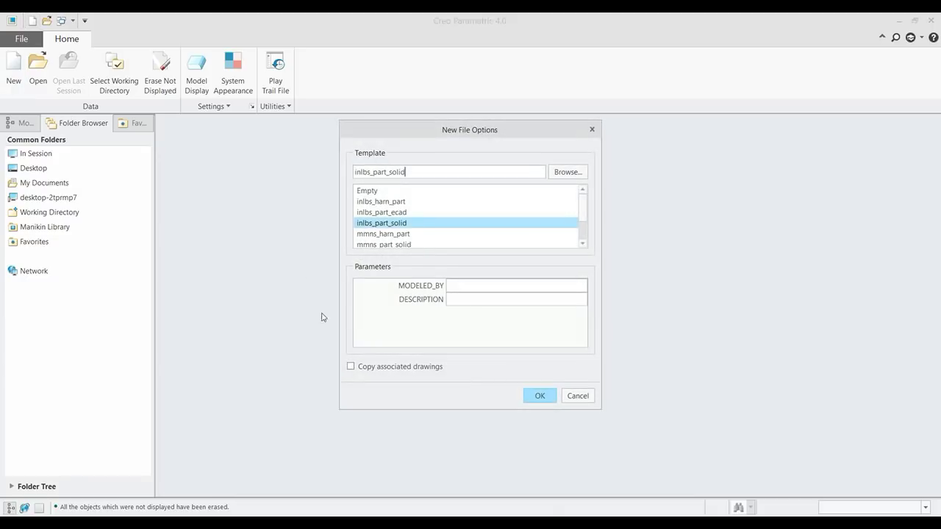
left_click(379, 244)
left_click(540, 396)
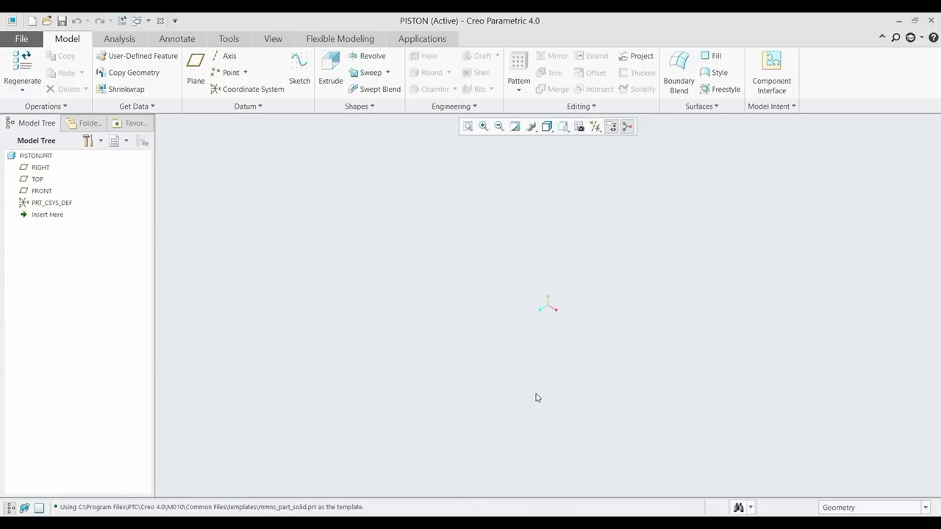
Step: Show all datum types and start a Revolve feature sketched on the RIGHT datum plane
left_click(595, 126)
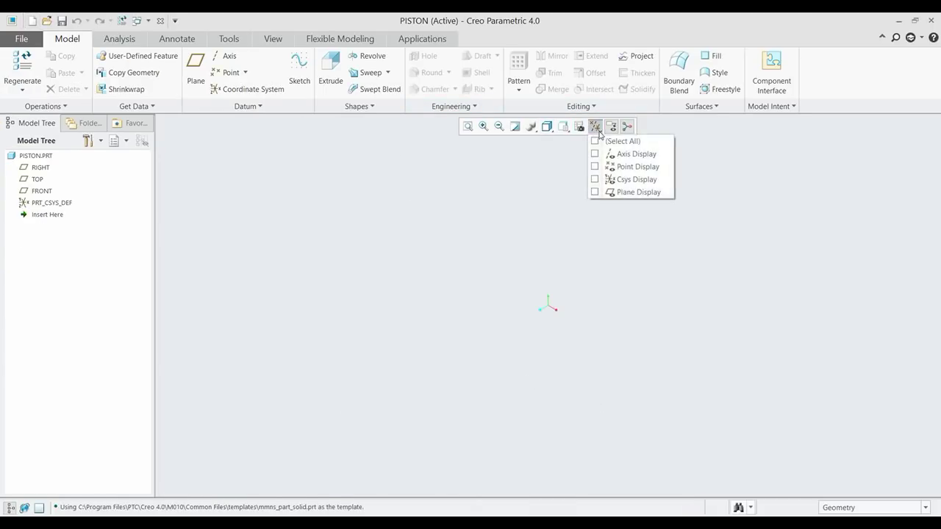
left_click(595, 141)
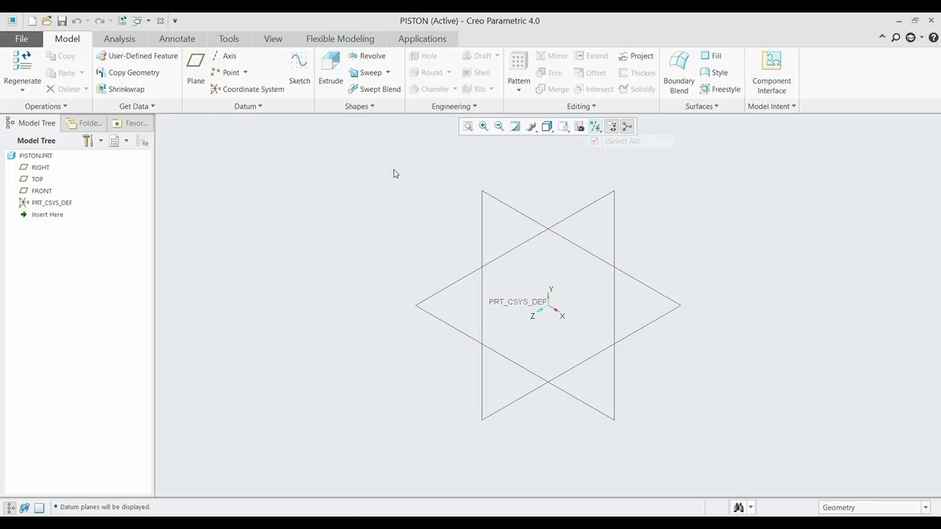
left_click(368, 56)
left_click(578, 212)
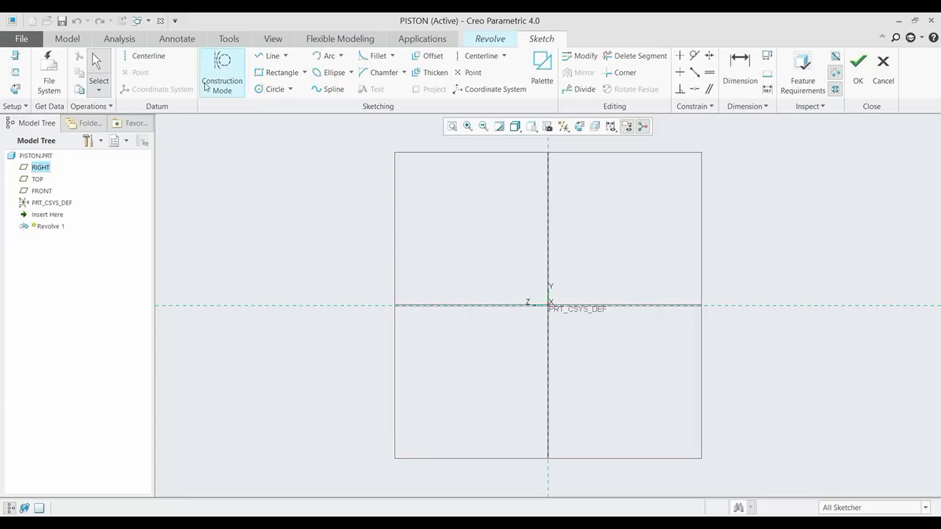
Step: Draw a vertical centerline and a crown arc starting on it
left_click(548, 165)
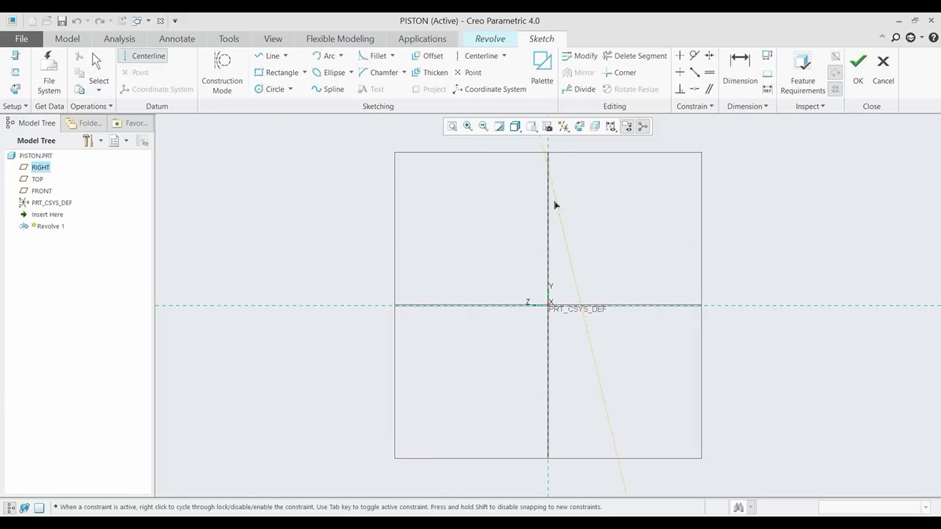
left_click(550, 226)
left_click(326, 56)
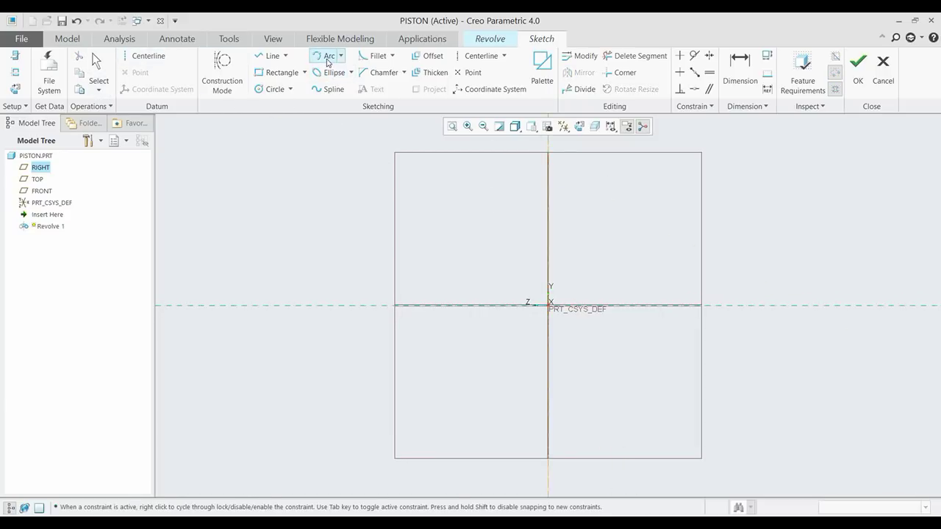
left_click(549, 199)
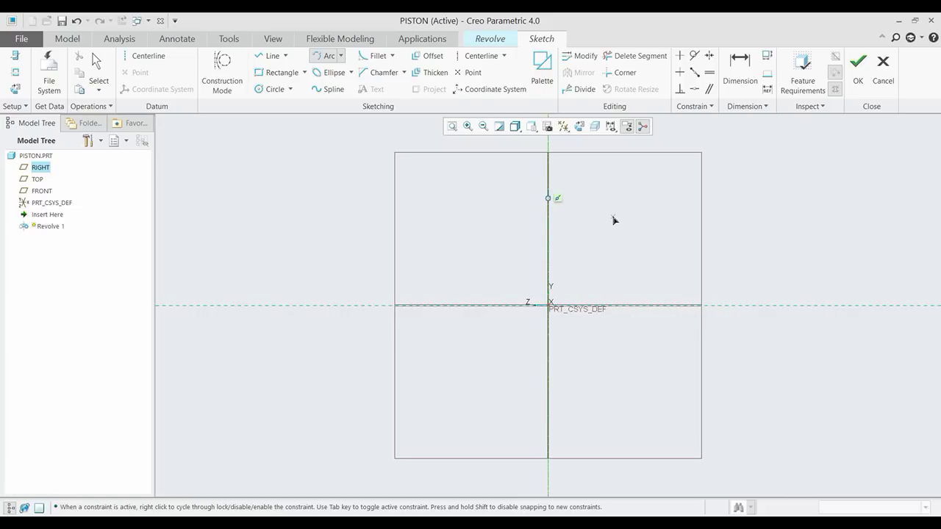
left_click(614, 218)
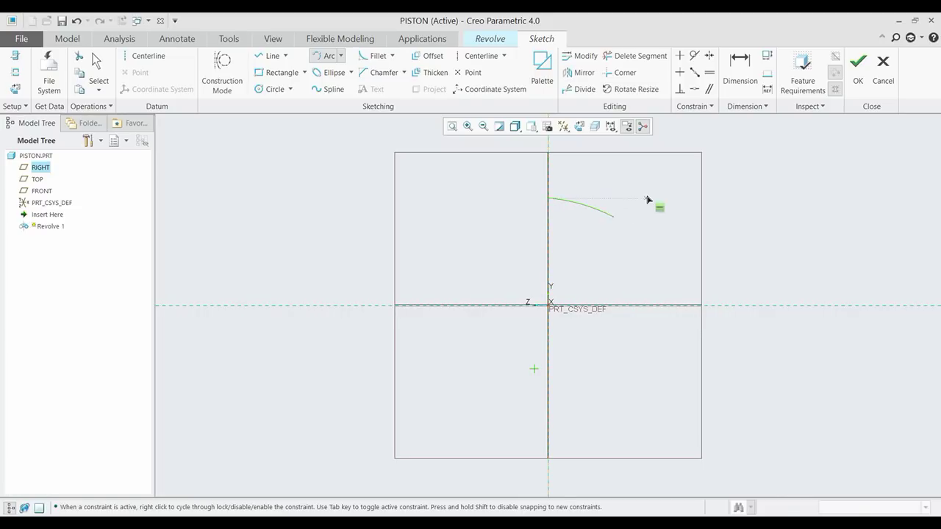
middle_click(647, 198)
Step: Set the crown arc dimension to 288 and its horizontal extent to 92
double_click(613, 195)
type("288")
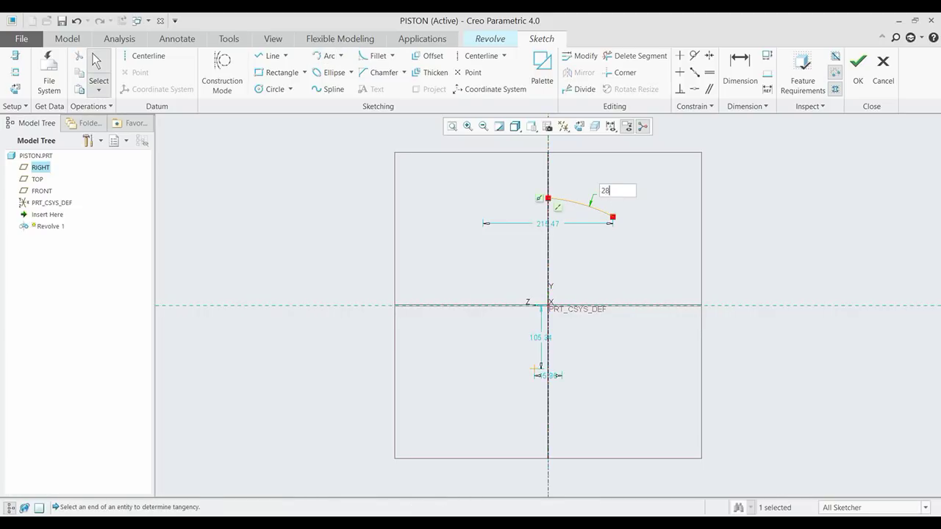
key("Return")
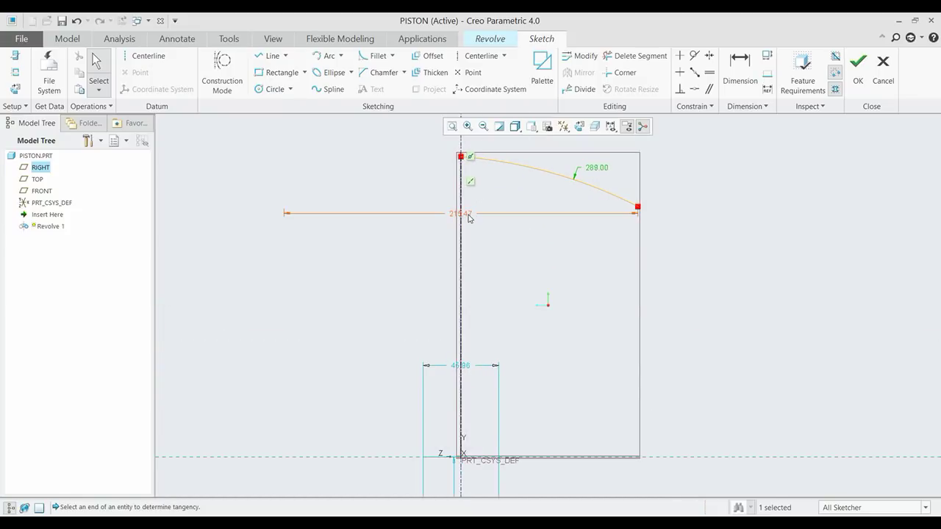
double_click(464, 215)
type("92")
key("Return")
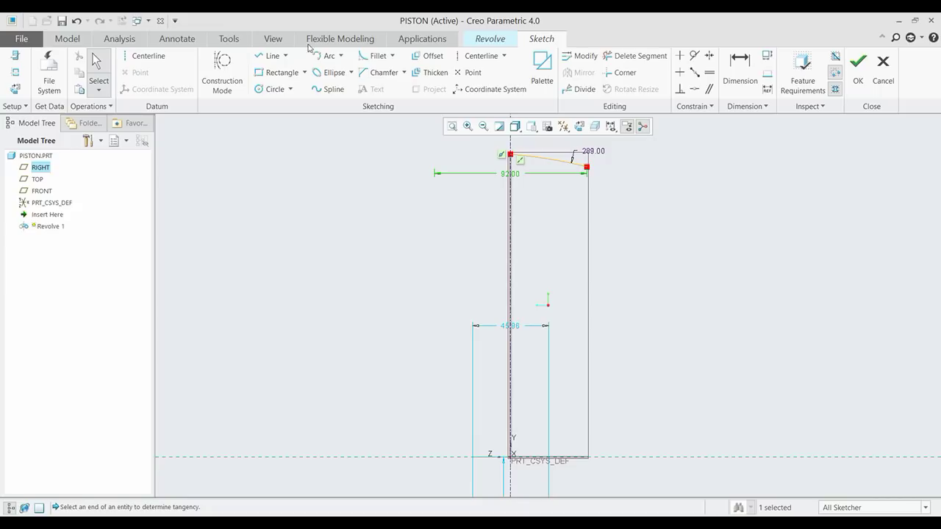
left_click(269, 56)
scroll(601, 167, "down", 2)
Step: Draw the stepped lines below the arc's outer end and move the step dimension aside
scroll(571, 174, "down", 3)
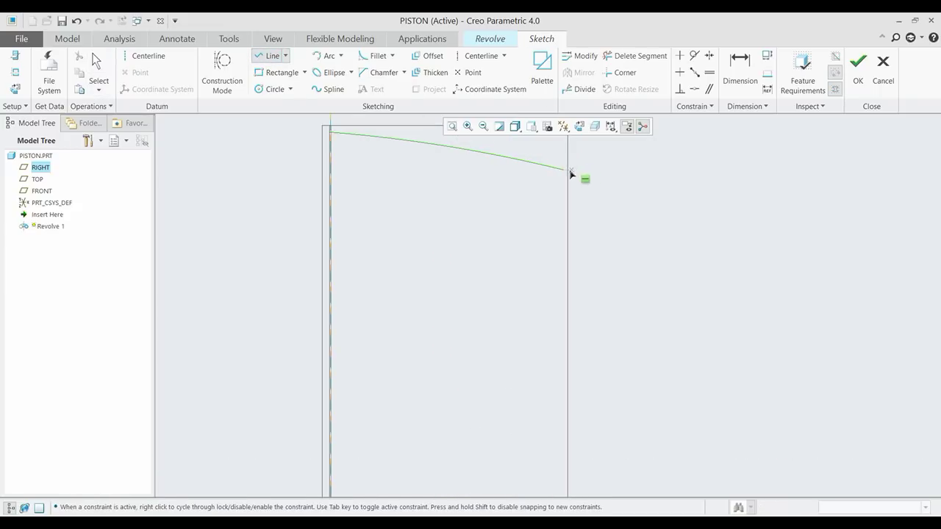
left_click(564, 180)
left_click(564, 181)
left_click(532, 181)
middle_click(536, 192)
middle_click(608, 163)
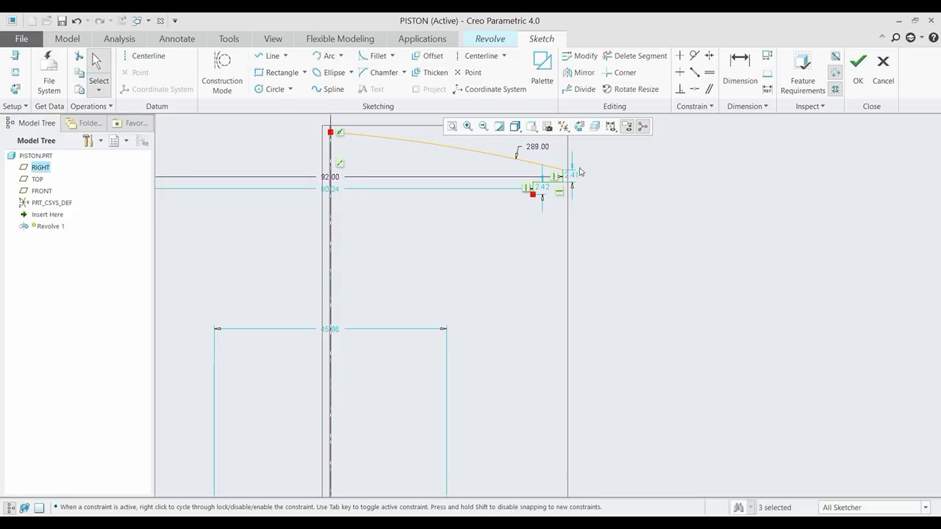
left_click(572, 180)
scroll(572, 180, "down", 1)
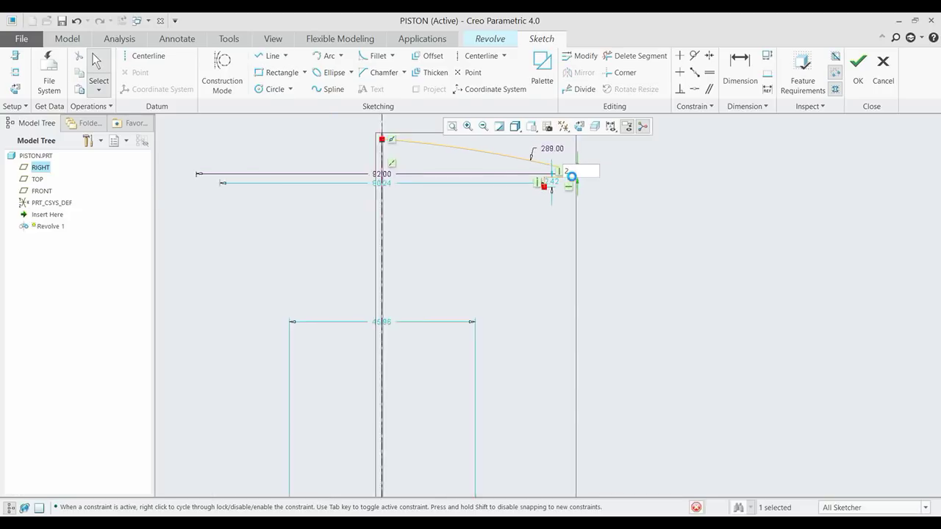
scroll(578, 172, "up", 2)
scroll(578, 172, "down", 2)
scroll(566, 169, "down", 1)
scroll(562, 166, "down", 2)
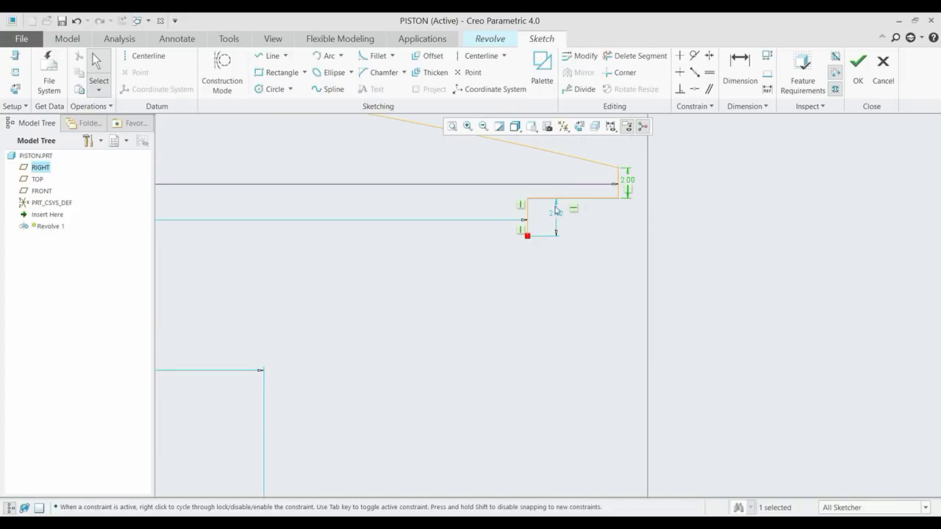
left_click_drag(559, 218, 491, 232)
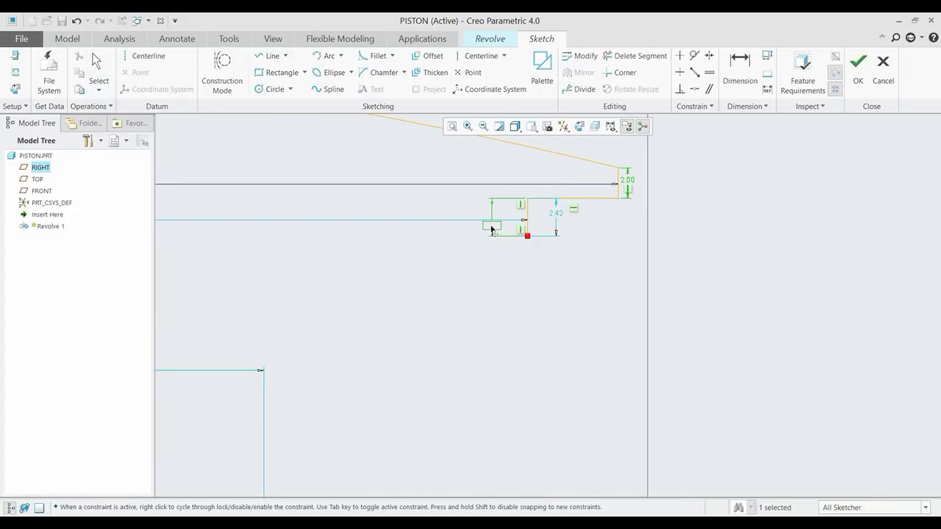
scroll(502, 232, "up", 2)
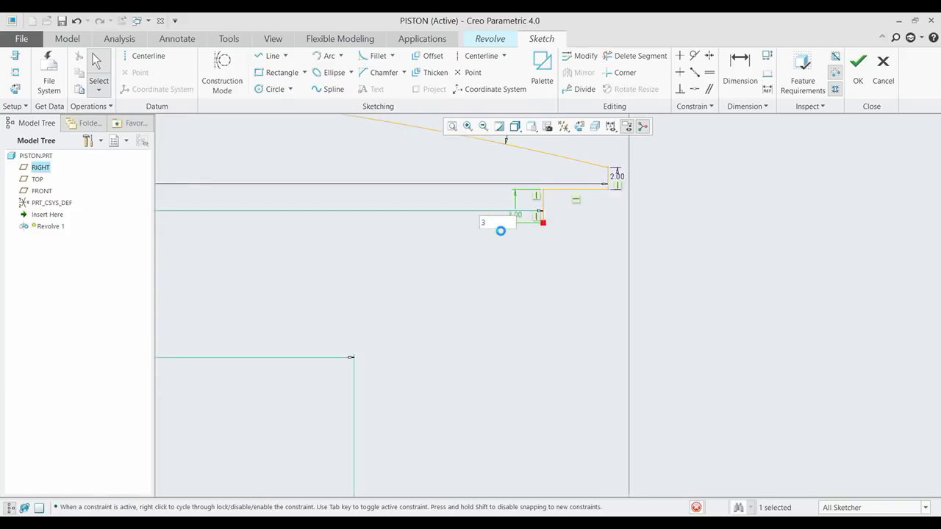
scroll(500, 228, "up", 2)
Step: Dimension the horizontal step width as 4
left_click(738, 67)
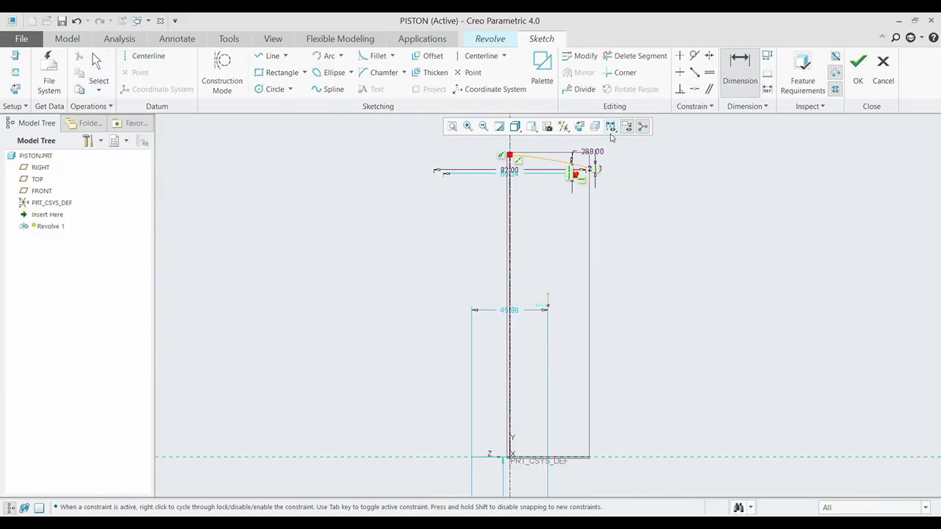
scroll(540, 216, "down", 2)
scroll(542, 234, "down", 3)
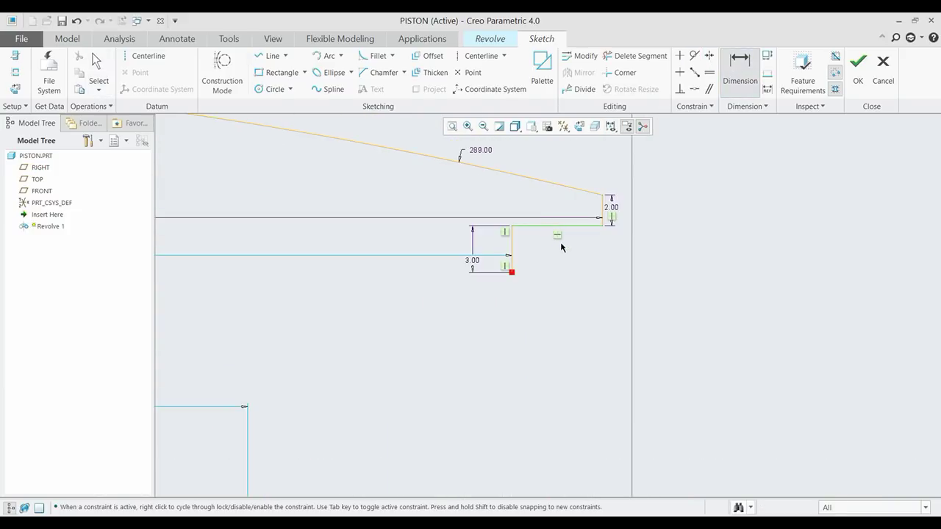
middle_click(566, 253)
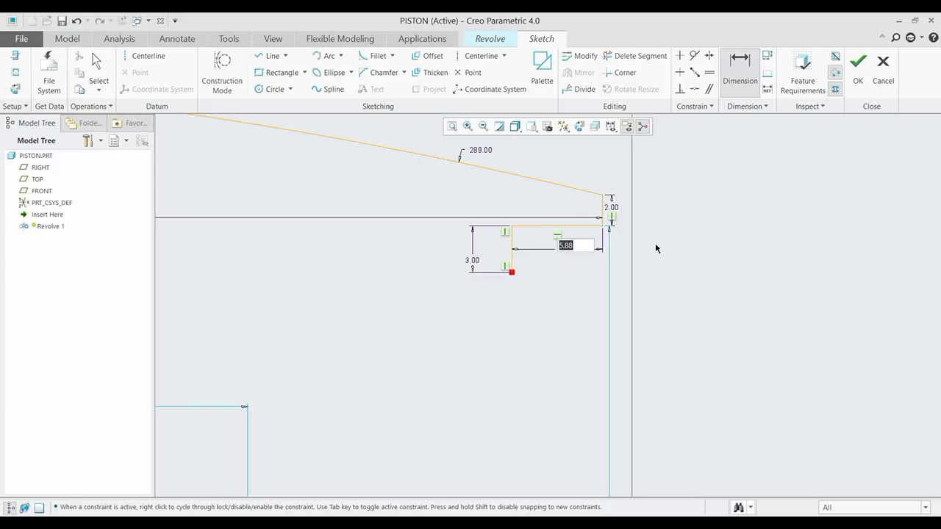
type("4")
key("Return")
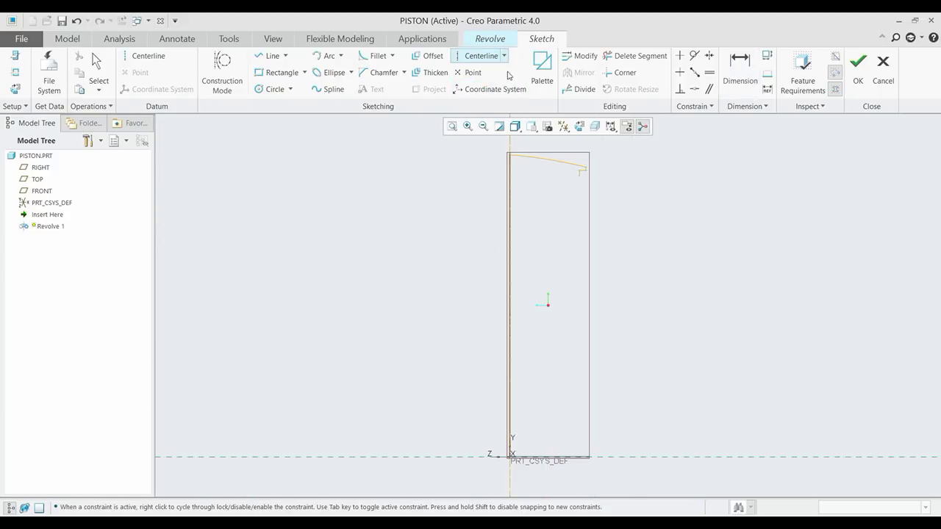
Step: Add vertical centerlines through the inner step and the outer corner
middle_click(546, 301)
scroll(596, 162, "down", 3)
scroll(595, 161, "down", 3)
scroll(569, 166, "down", 2)
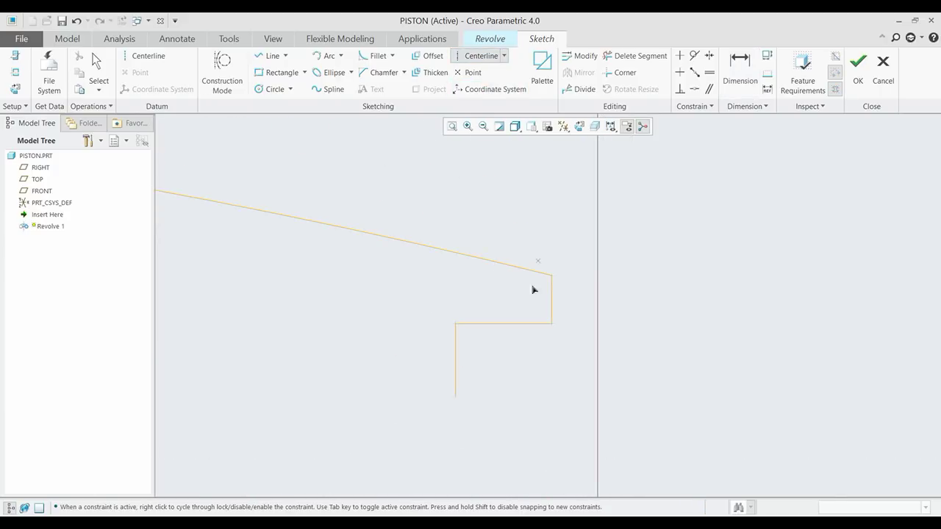
left_click(456, 390)
left_click(464, 203)
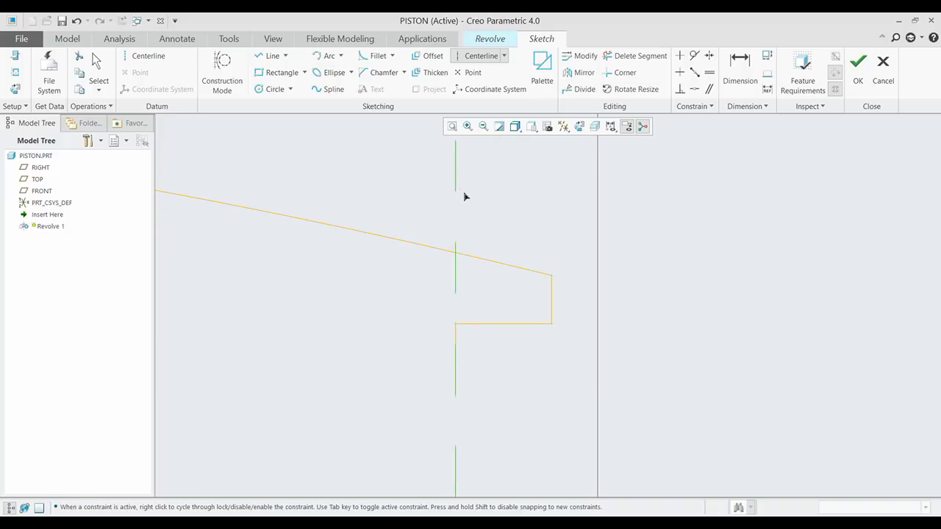
left_click(553, 326)
left_click(544, 207)
middle_click(433, 230)
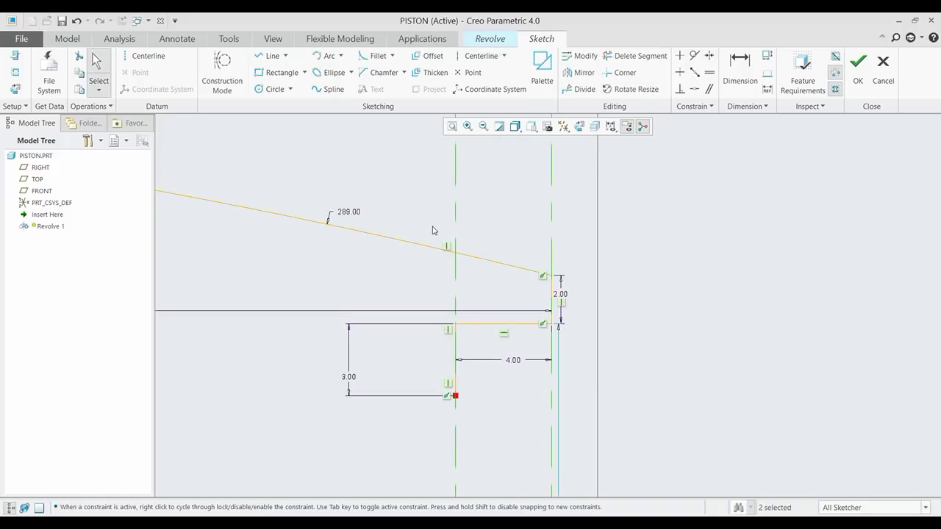
Step: Draw a horizontal line to the outer edge and the wall segment below the groove
left_click(269, 56)
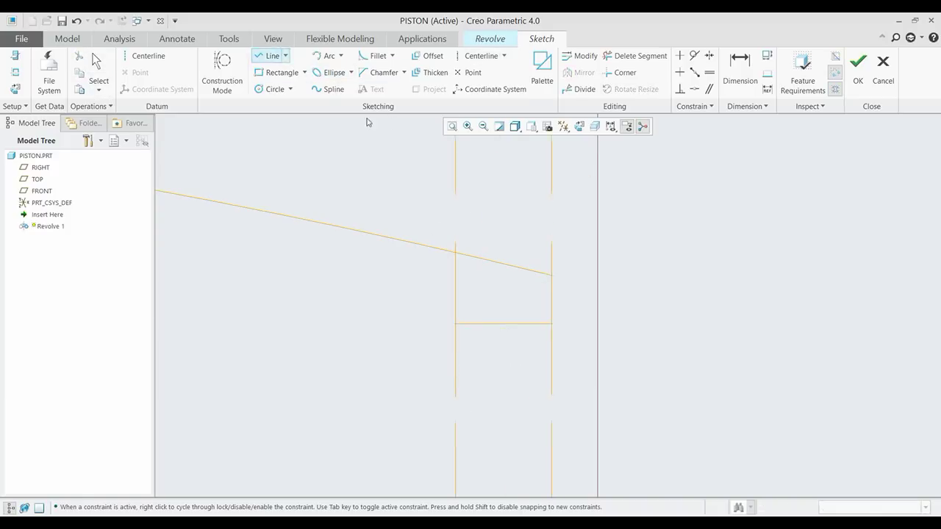
left_click(455, 395)
left_click(552, 395)
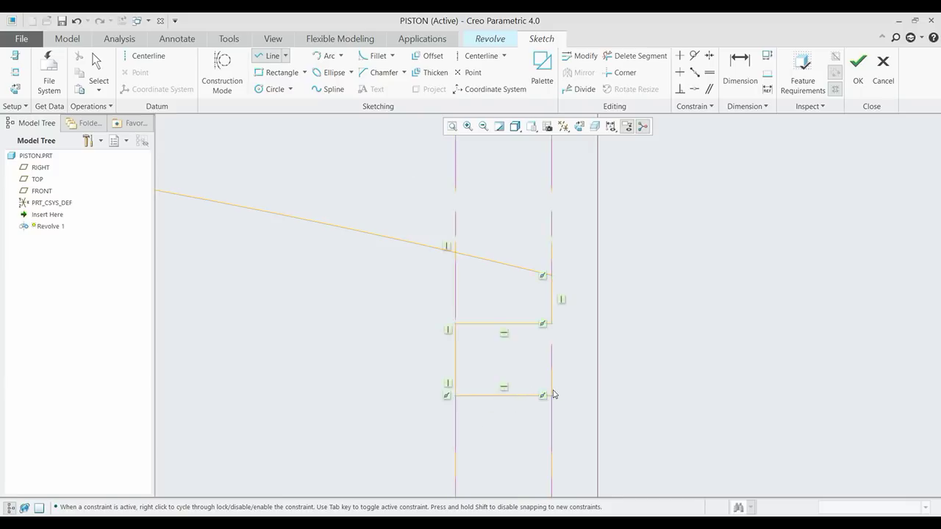
middle_click(555, 423)
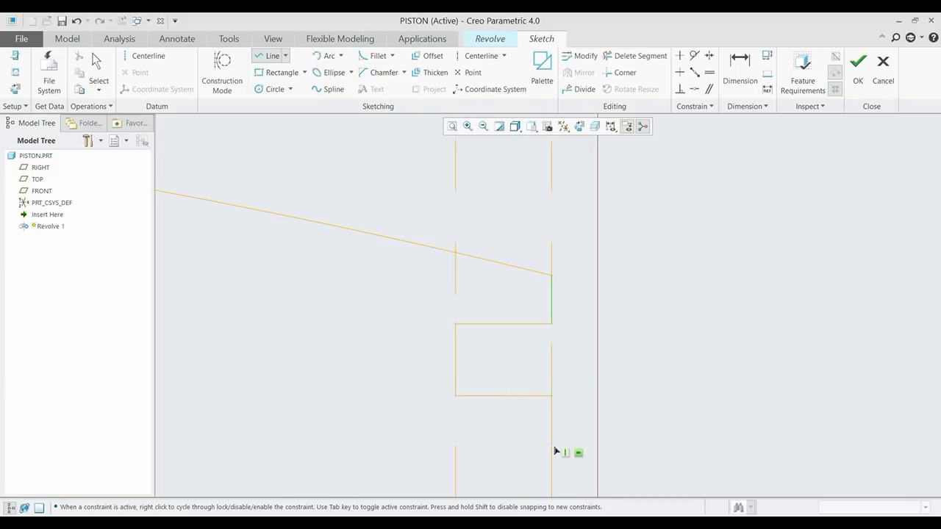
middle_click(555, 451)
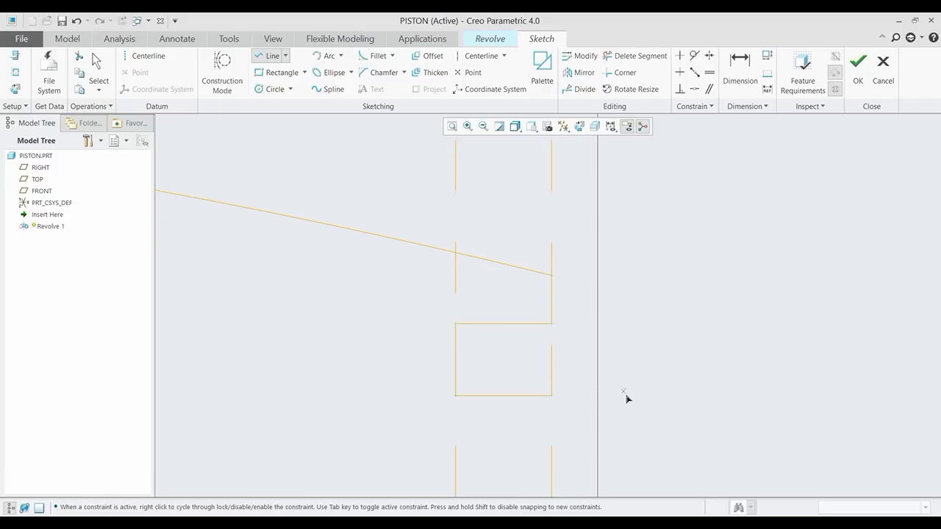
left_click(552, 396)
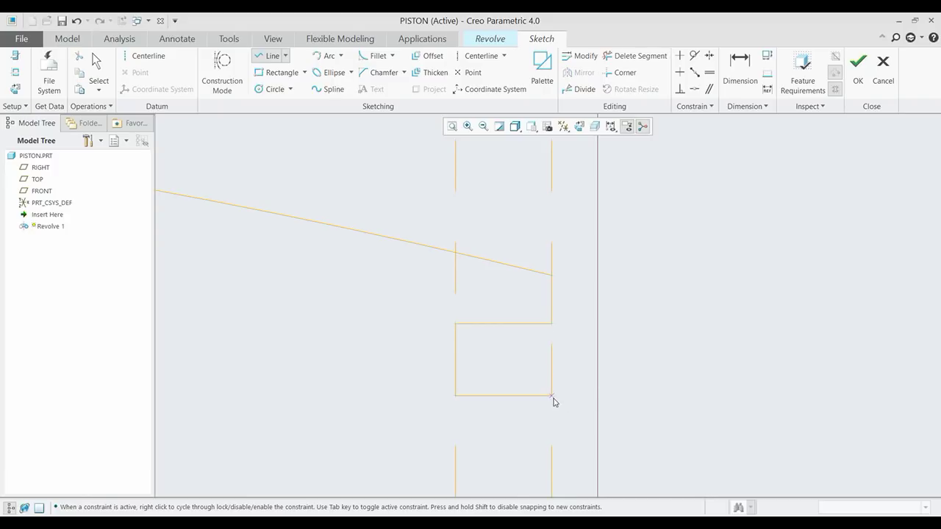
left_click(552, 467)
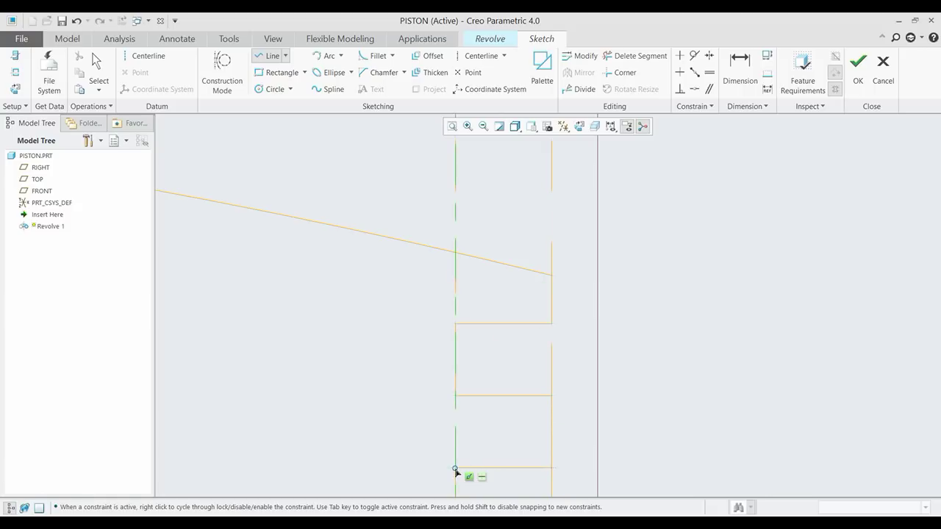
Step: Return the sketch to 2D orientation and outline the next ring groove on the outer wall
middle_click_drag(504, 399, 573, 118)
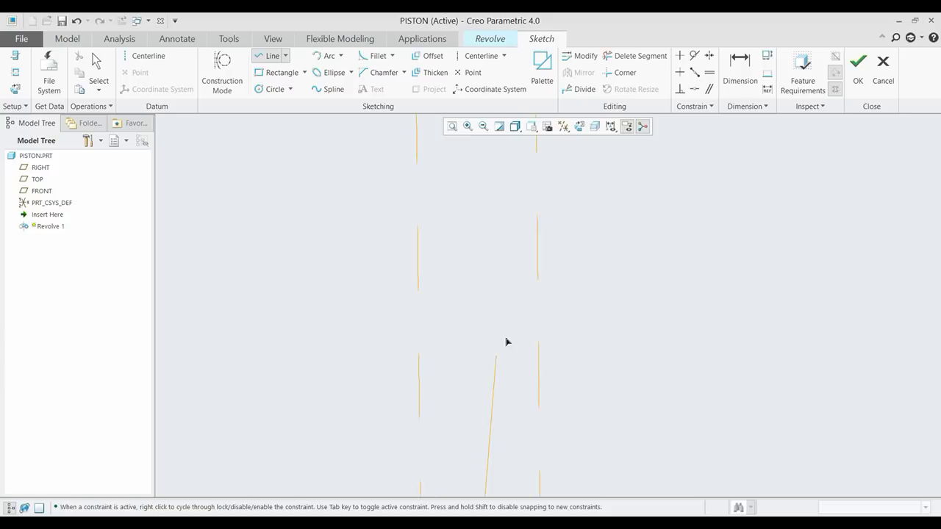
key("ctrl+d")
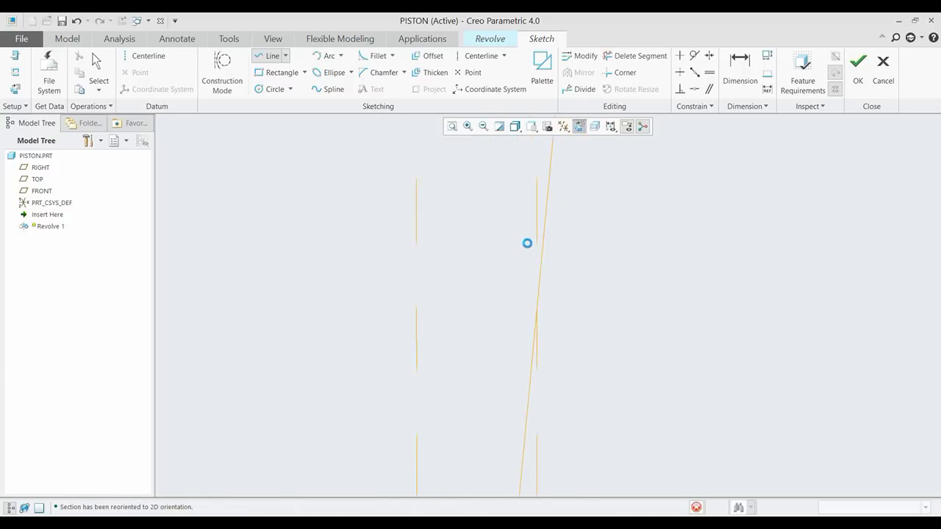
left_click(452, 126)
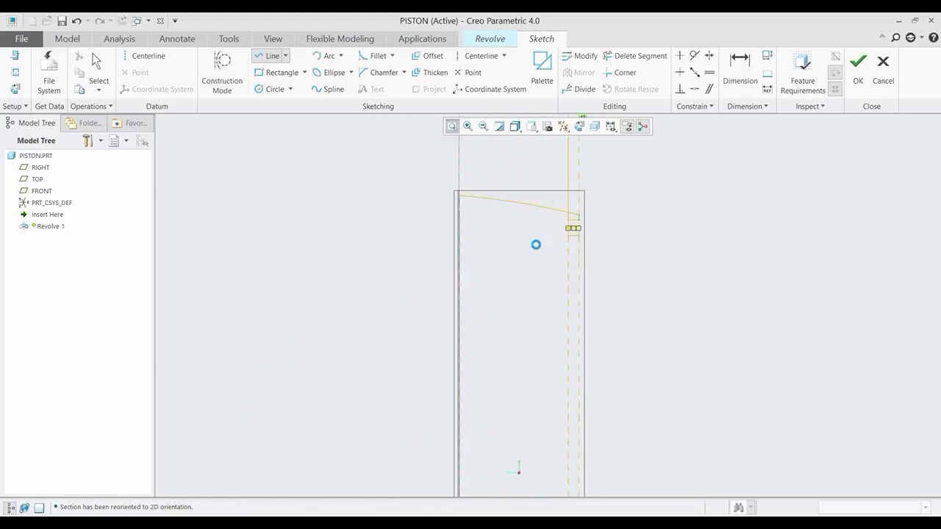
scroll(582, 210, "up", 5)
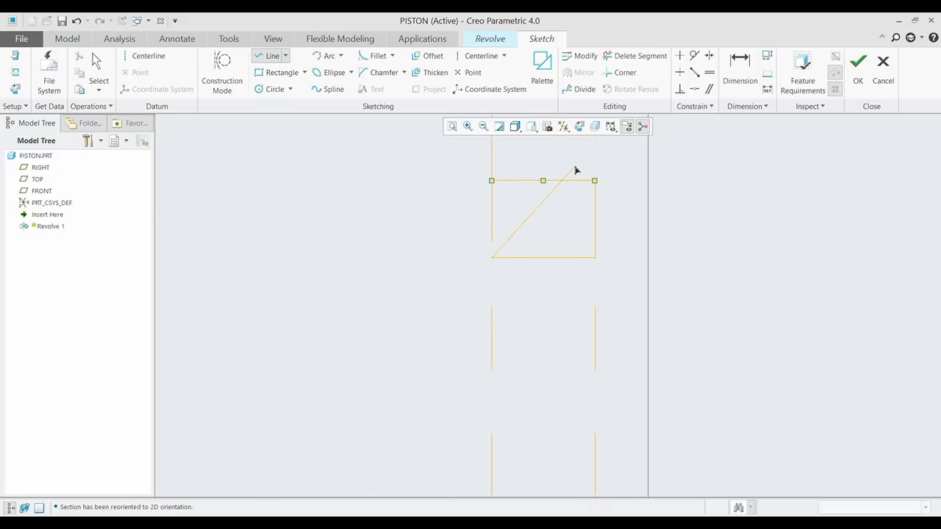
scroll(501, 342, "down", 2)
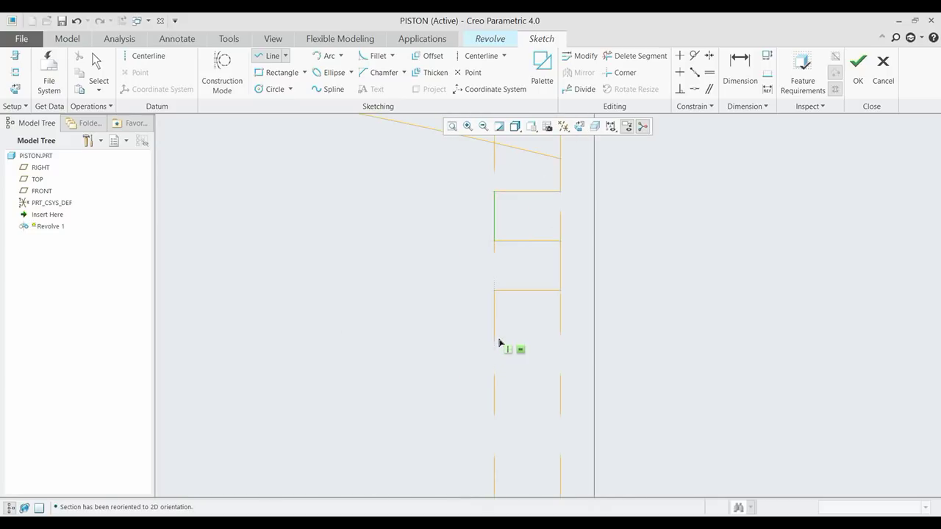
left_click(498, 340)
left_click(560, 341)
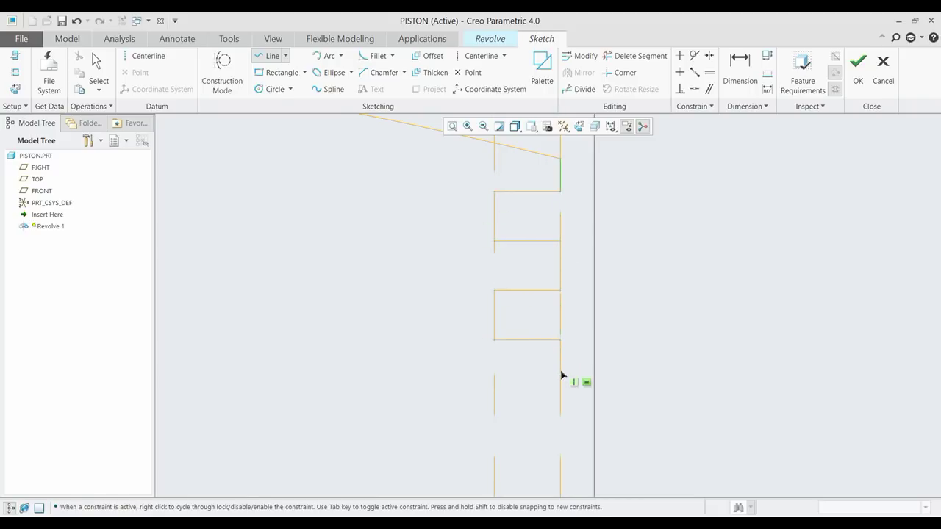
left_click(561, 373)
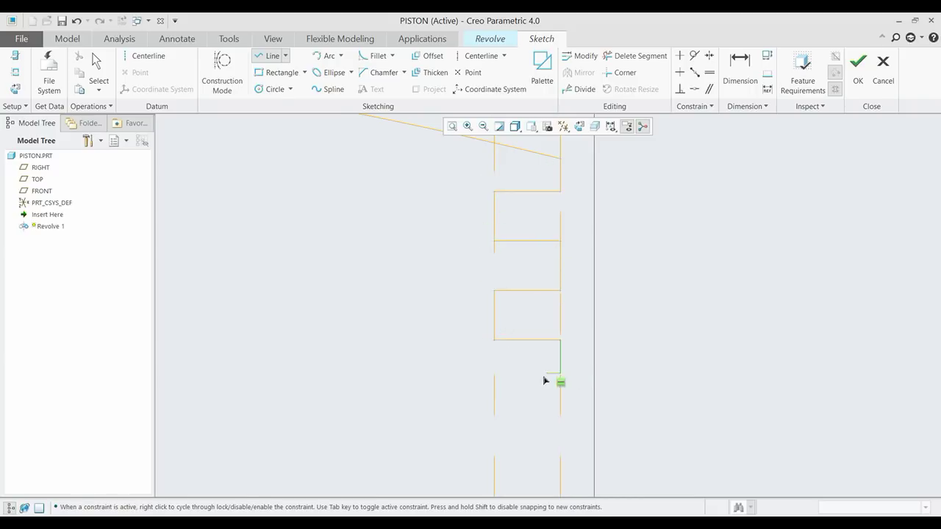
left_click(494, 377)
Step: Outline the two lower ring grooves, continuing the outer wall between them
left_click(494, 424)
left_click(560, 423)
left_click(559, 456)
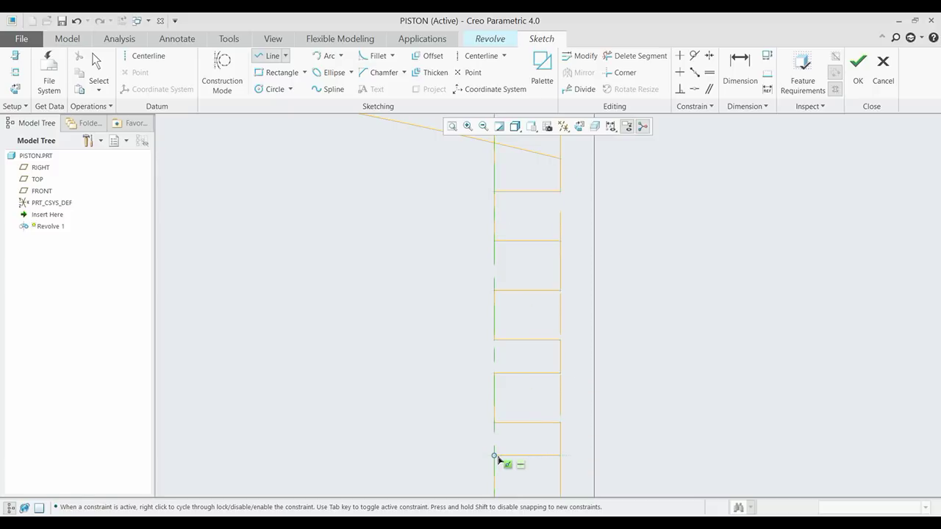
scroll(499, 460, "up", 3)
scroll(514, 435, "up", 2)
scroll(510, 422, "down", 6)
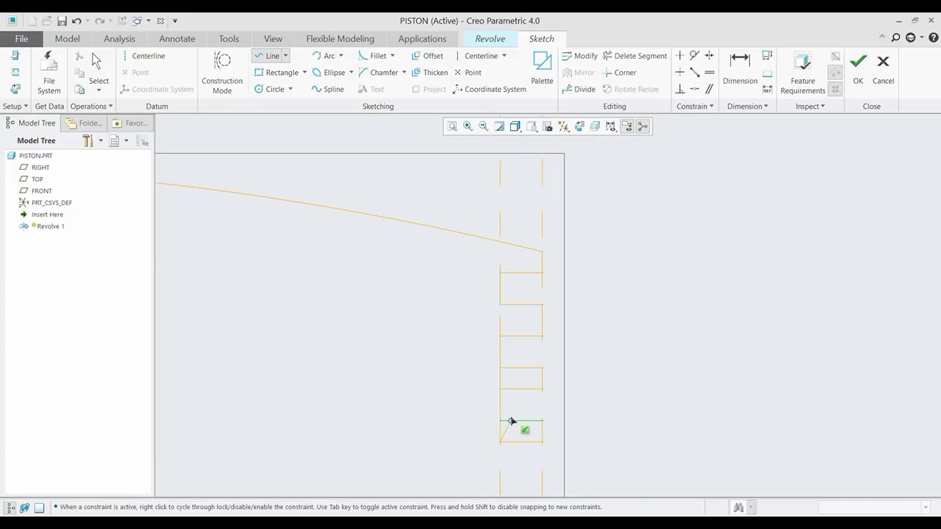
left_click(503, 483)
left_click(542, 484)
middle_click_drag(567, 455, 543, 253)
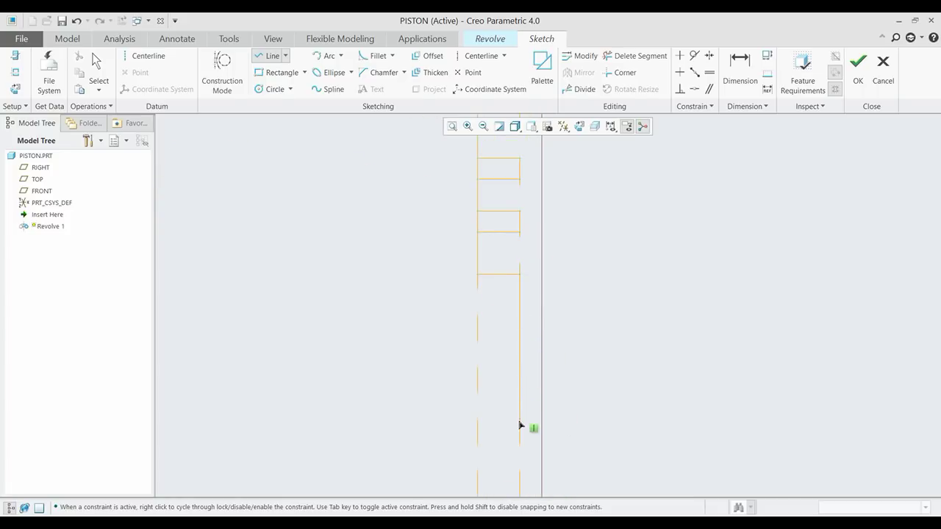
Step: Extend the outer wall down the skirt and set its length to 39.00
left_click(520, 431)
middle_click(586, 414)
middle_click(583, 410)
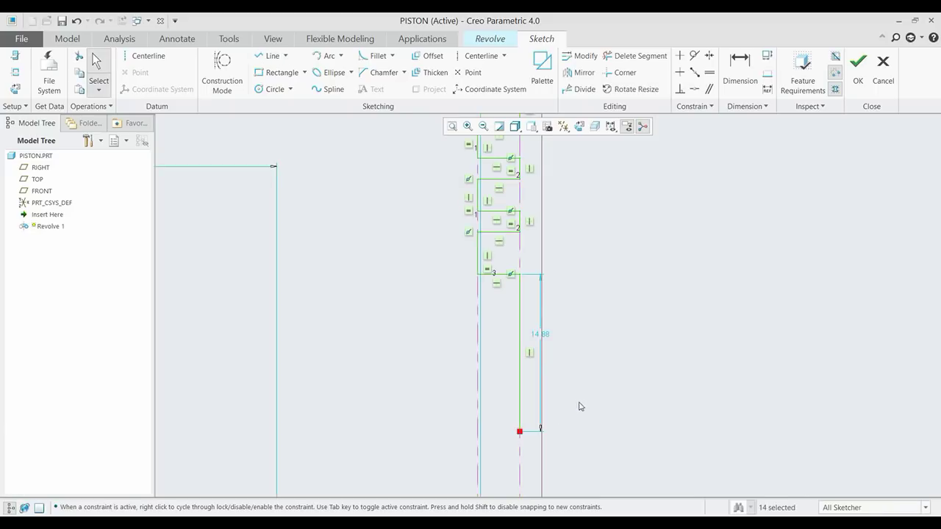
double_click(548, 337)
type("39")
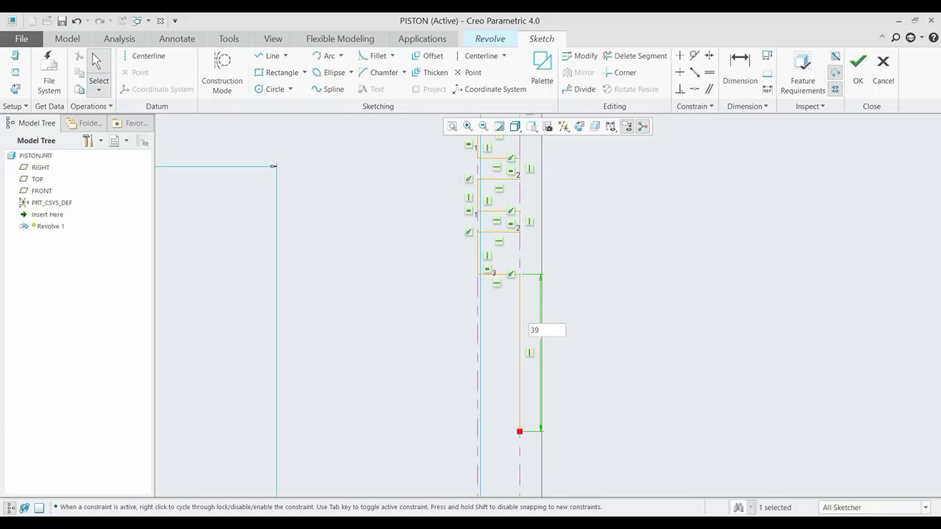
scroll(646, 345, "down", 3)
key("Return")
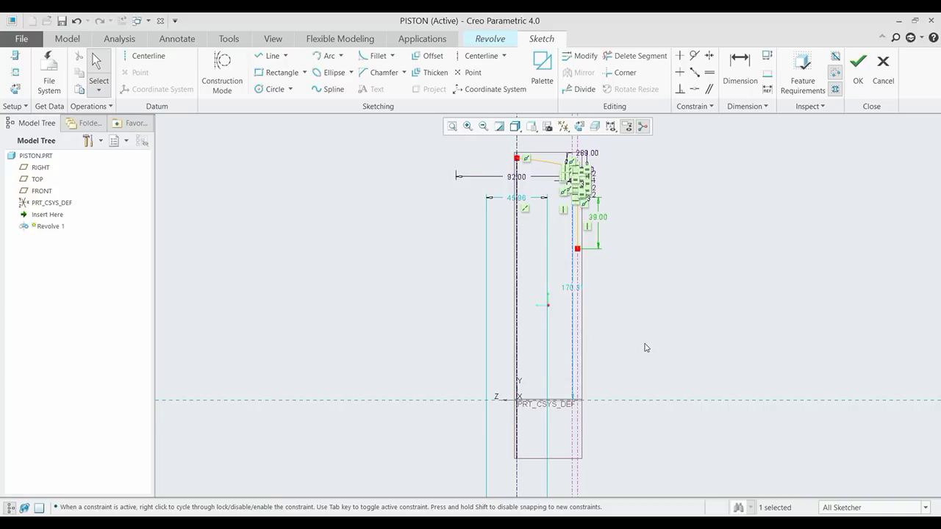
scroll(581, 188, "up", 2)
scroll(581, 187, "up", 1)
scroll(577, 318, "down", 4)
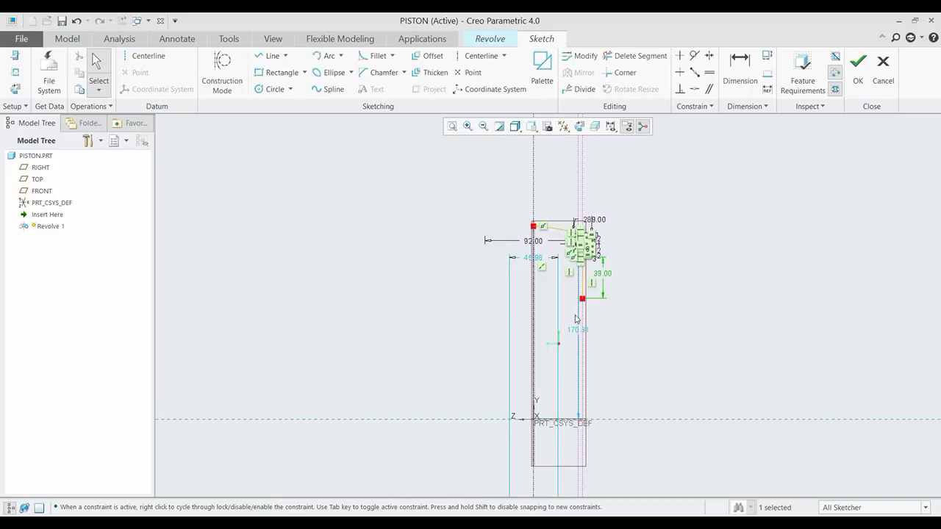
Step: Shift the vertical wall line slightly to the left
left_click_drag(586, 175, 580, 168)
left_click(584, 169)
scroll(597, 301, "up", 1)
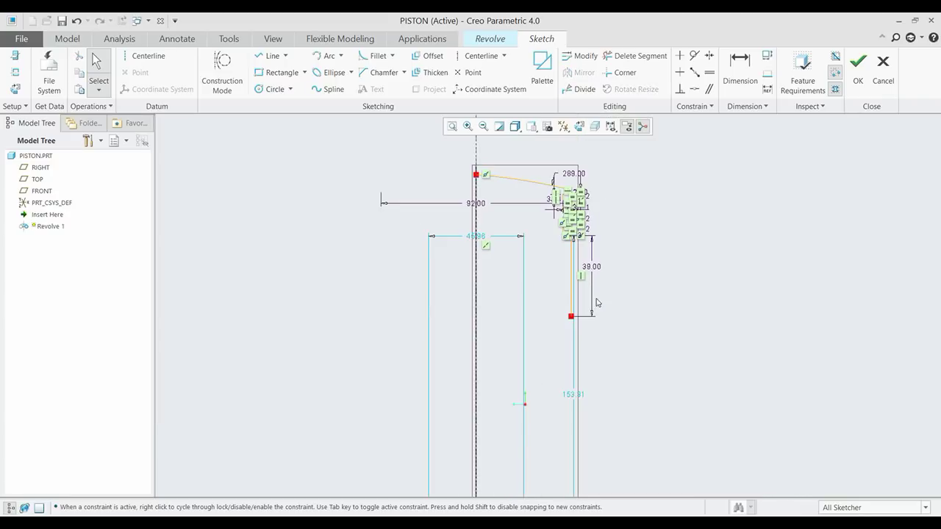
scroll(586, 246, "up", 1)
scroll(568, 231, "up", 1)
scroll(561, 266, "down", 3)
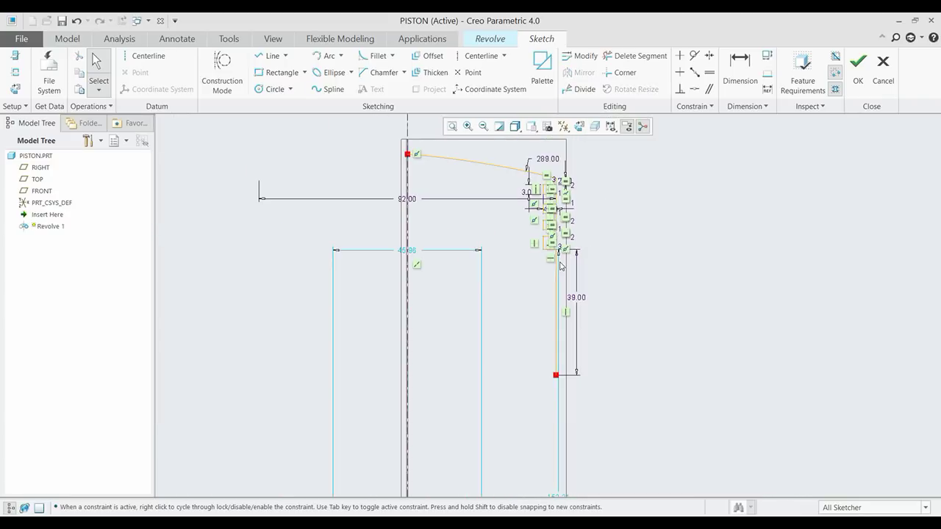
left_click(271, 55)
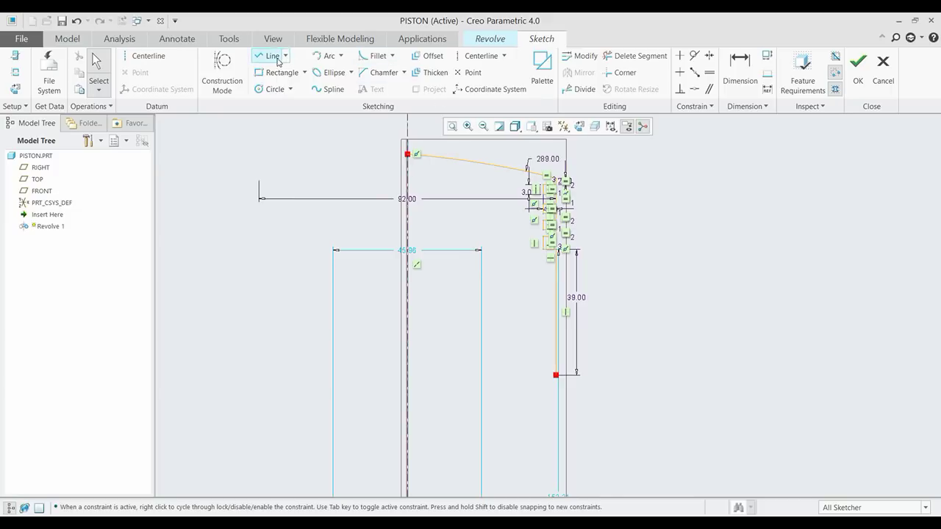
Step: Draw a small inward step in the outer wall, continuing the wall below it
left_click(555, 377)
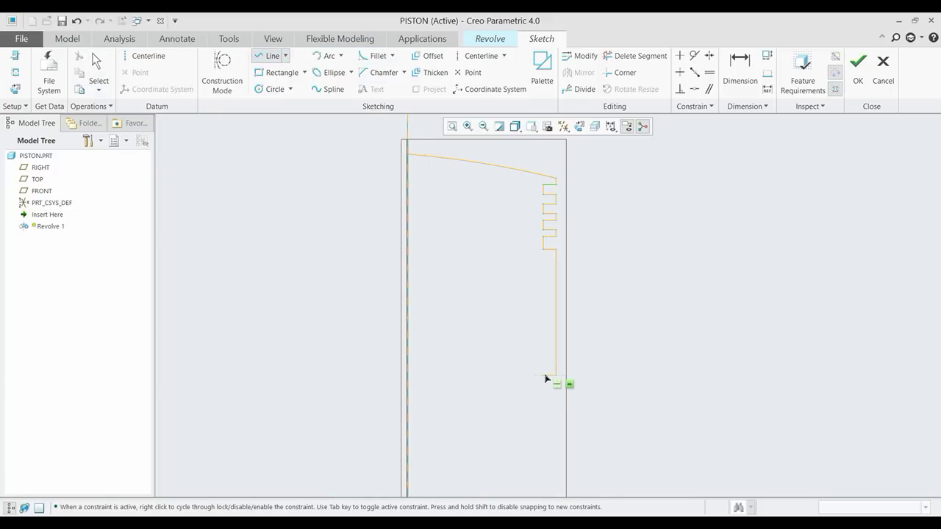
left_click(544, 376)
left_click(544, 410)
left_click(557, 411)
left_click(556, 454)
middle_click(554, 399)
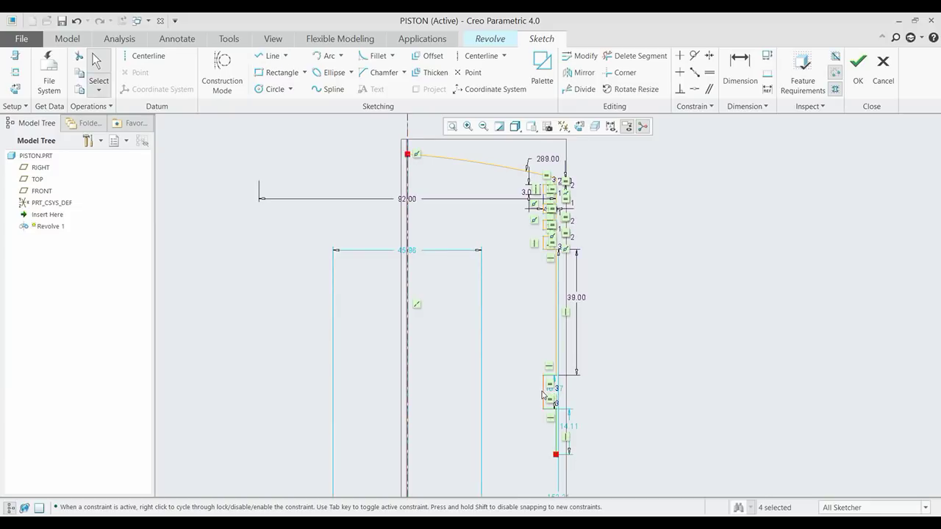
Step: Set the step dimension to 3 and the wall length to 39
double_click(562, 393)
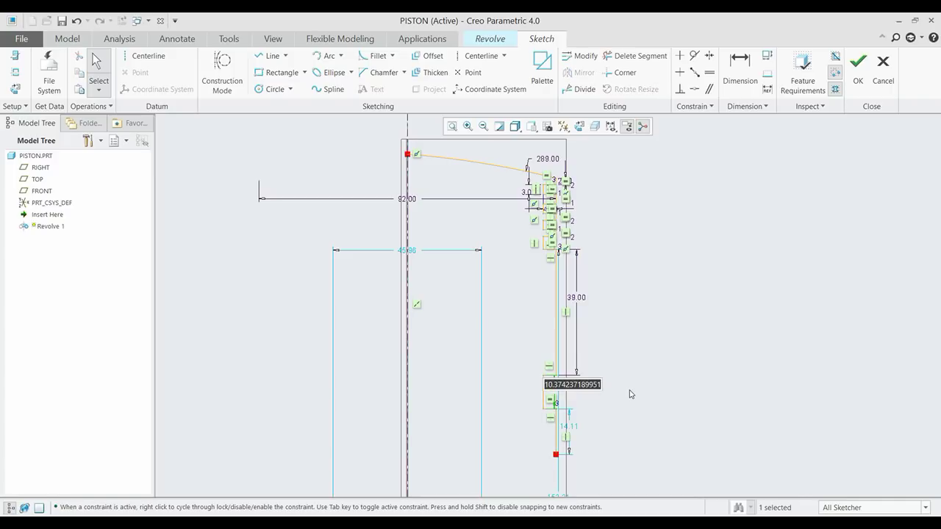
type("3")
key("Return")
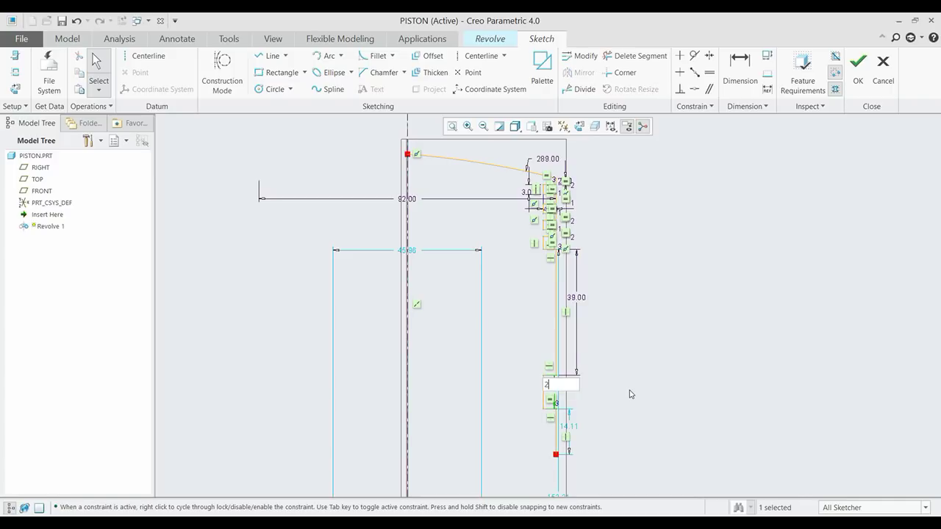
scroll(628, 389, "down", 2)
scroll(599, 303, "up", 3)
scroll(585, 303, "up", 3)
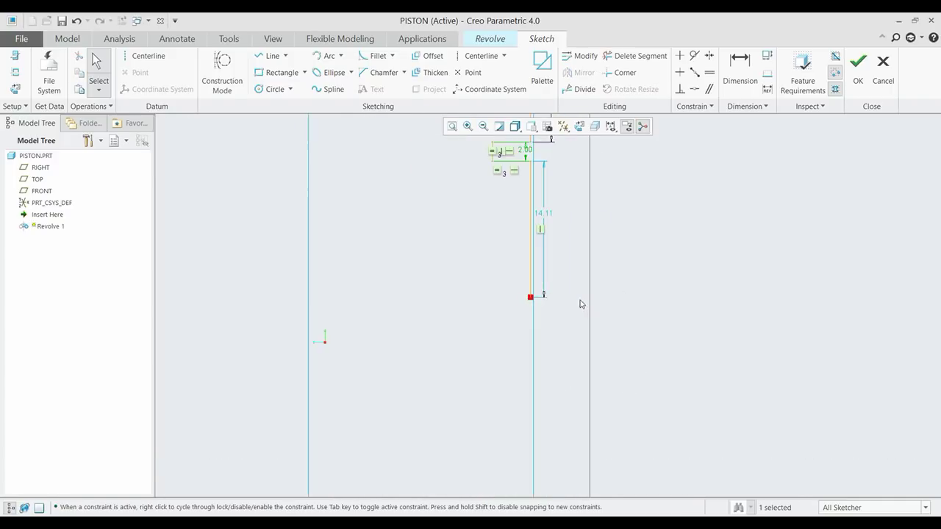
scroll(555, 264, "down", 1)
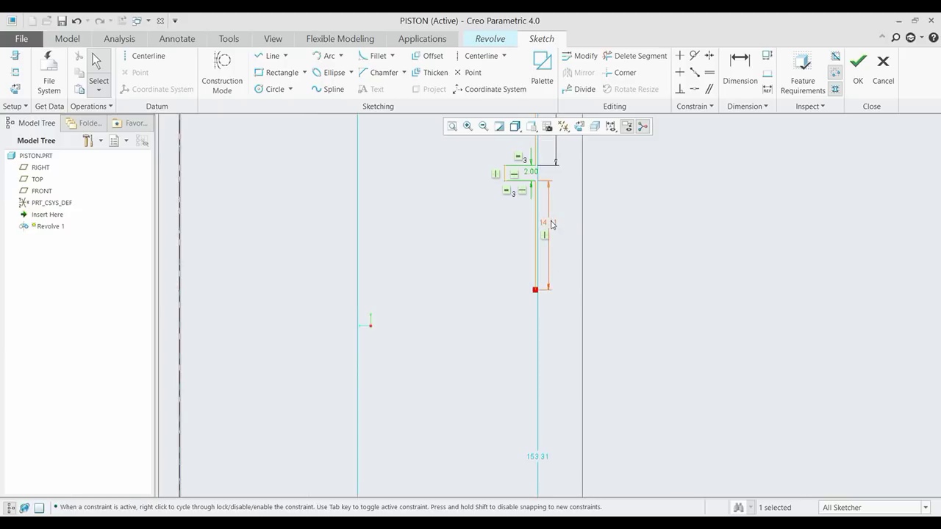
double_click(551, 224)
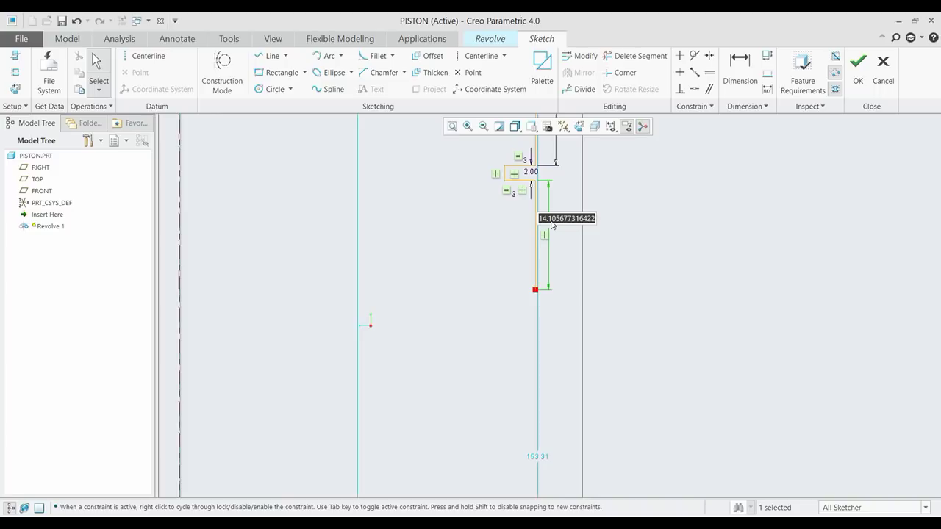
type("39")
key("Return")
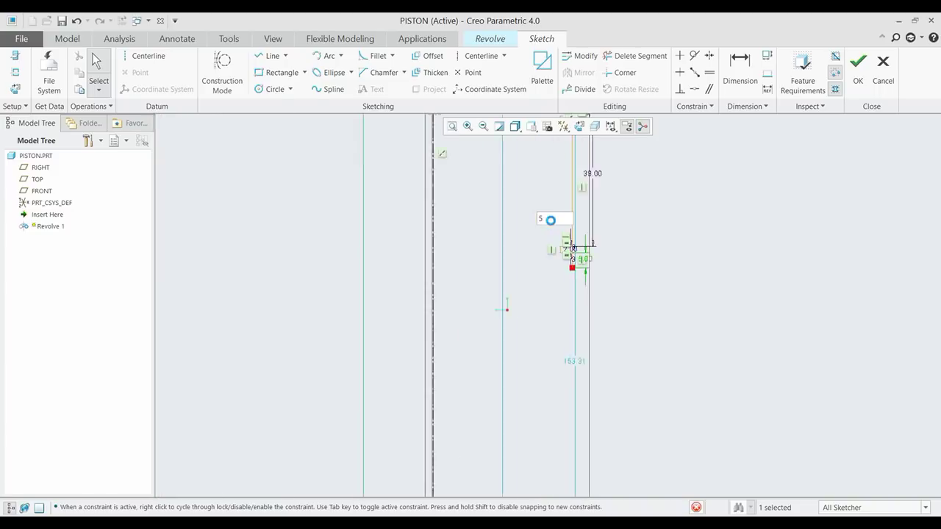
Step: Add a short bottom step and set its width to 74 and the other dimension to 5
left_click(269, 56)
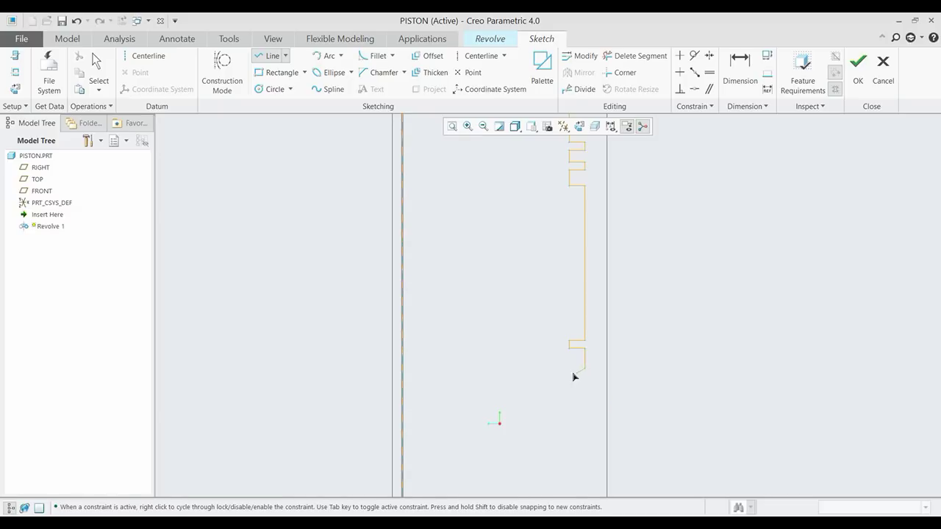
left_click(549, 368)
middle_click(546, 382)
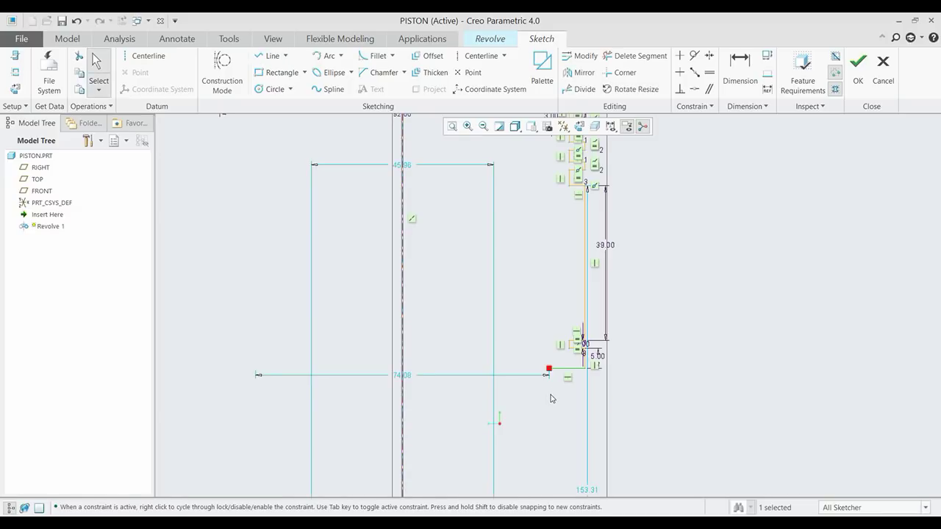
double_click(408, 376)
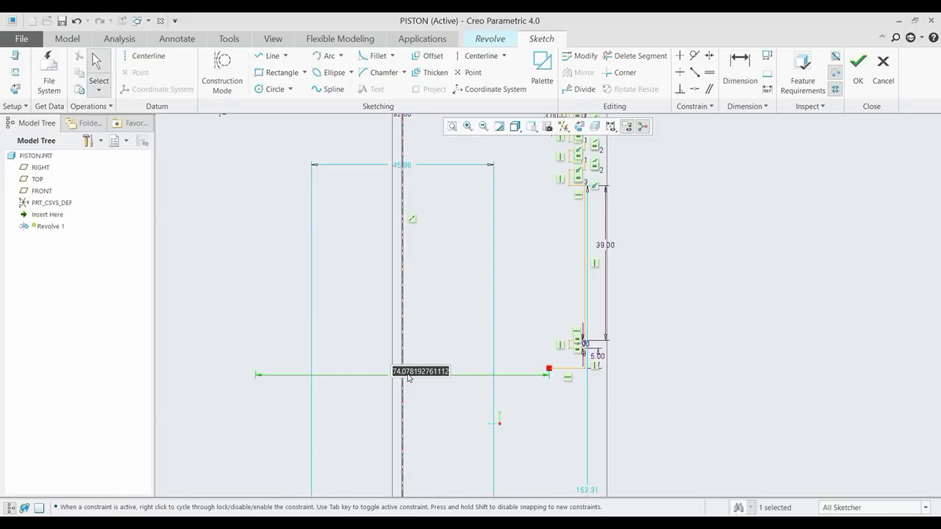
type("74")
key("Return")
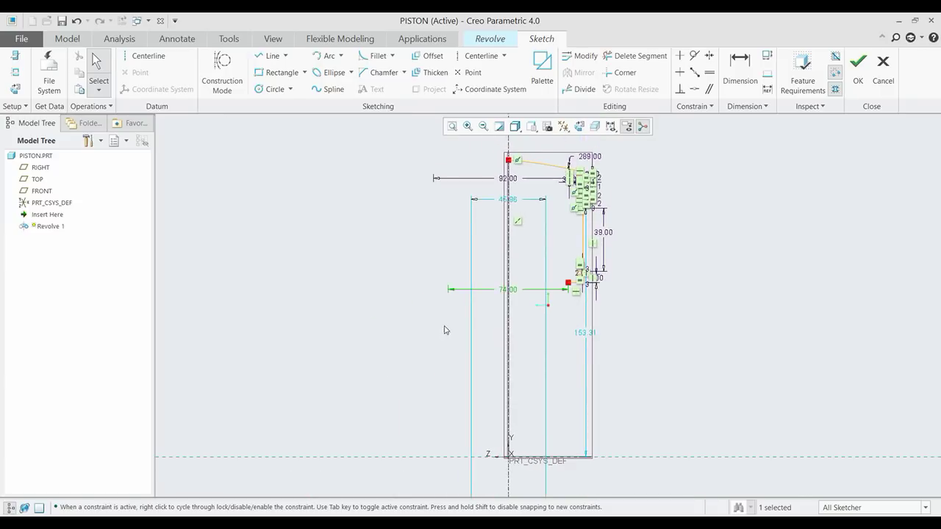
double_click(591, 335)
type("5")
key("Return")
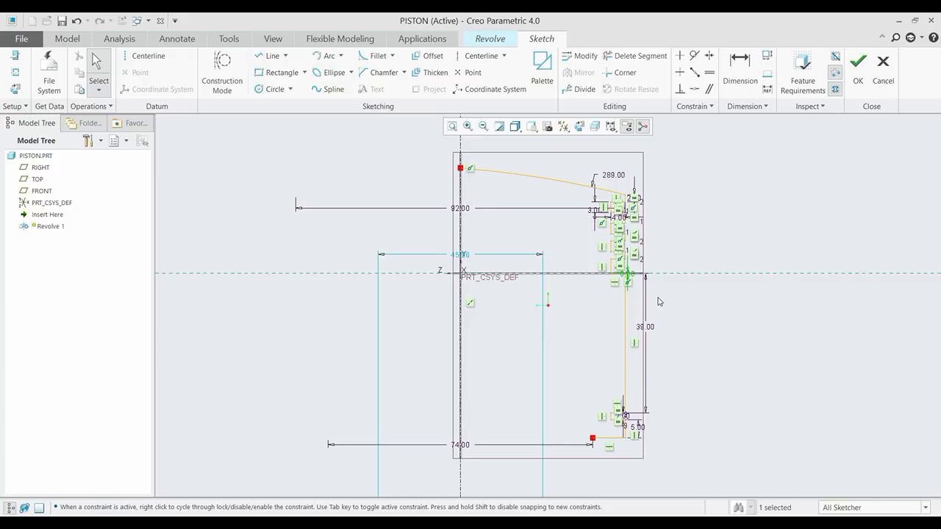
left_click(269, 55)
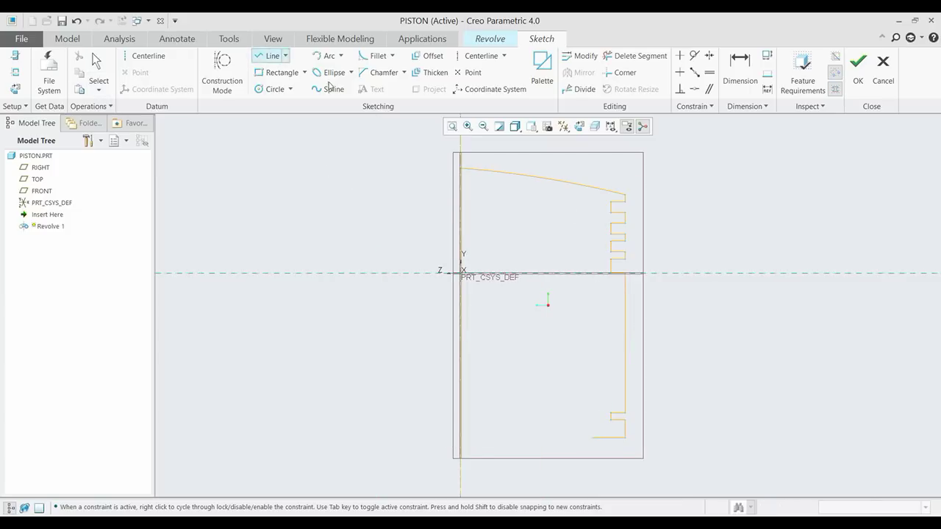
Step: Draw the inner skirt wall with an inward lip
left_click(592, 437)
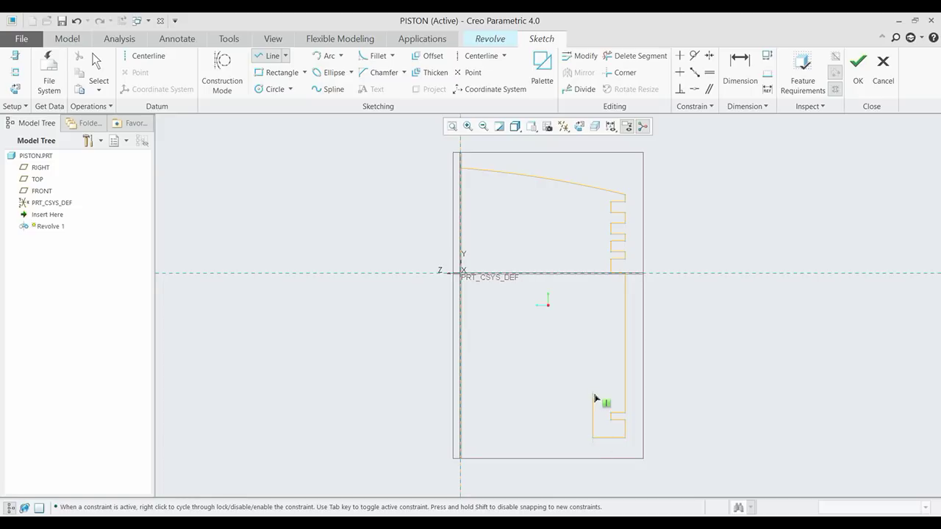
left_click(593, 395)
left_click(550, 395)
left_click(548, 279)
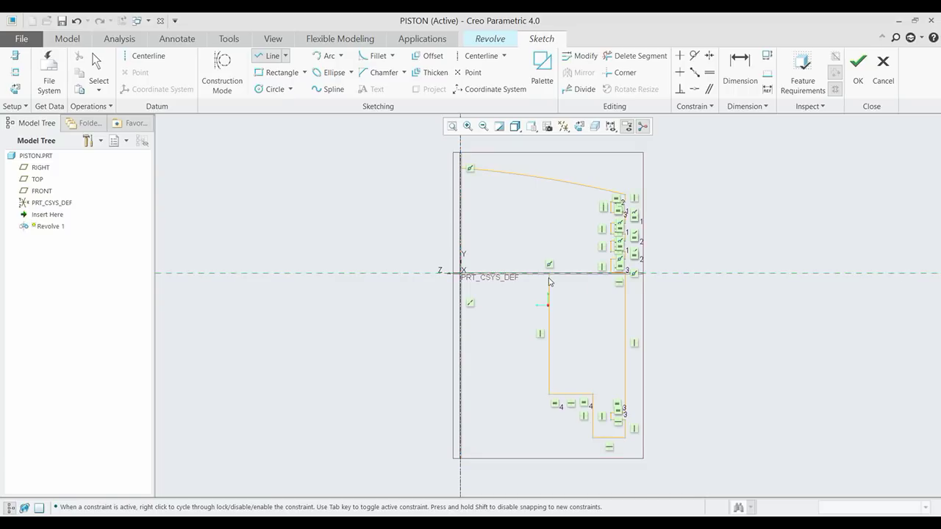
left_click(549, 281)
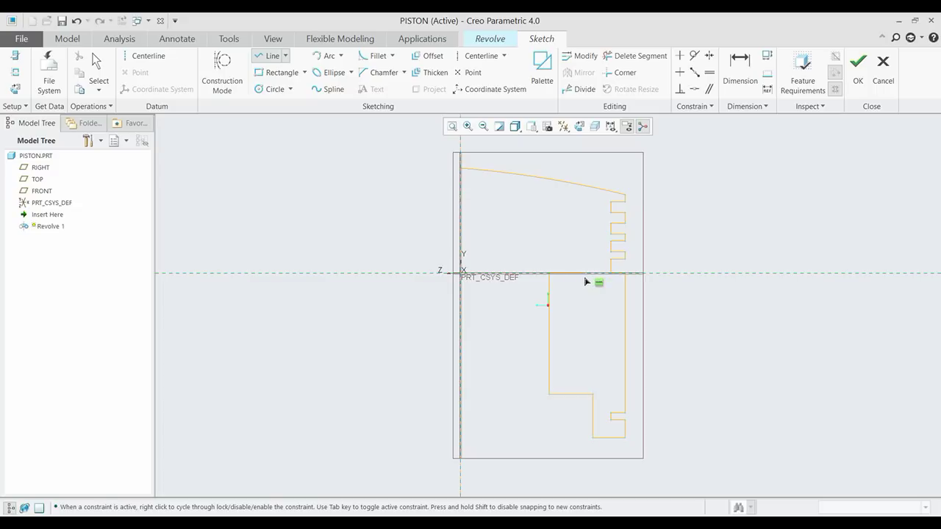
middle_click(591, 411)
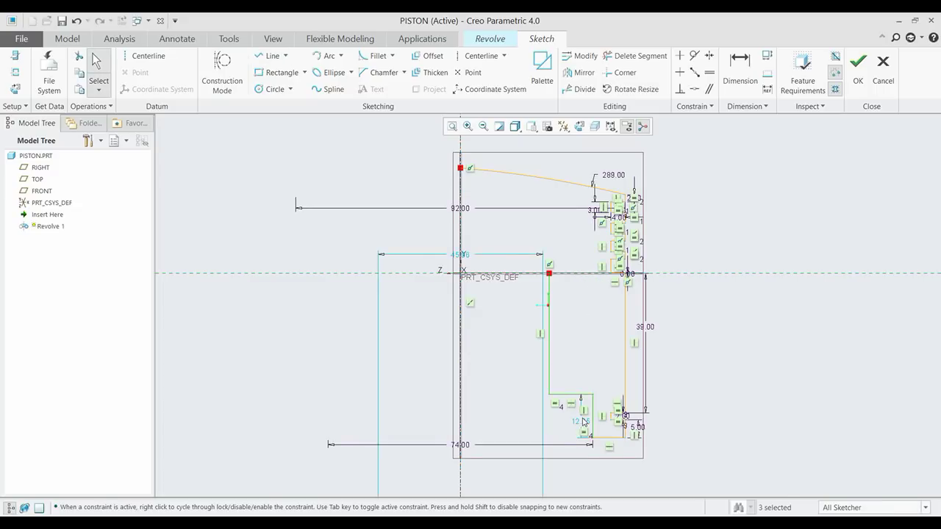
Step: Set the lip to 7.00, delete a constraint, and set the inner diameter to 50.00
double_click(582, 421)
type("7")
key("Return")
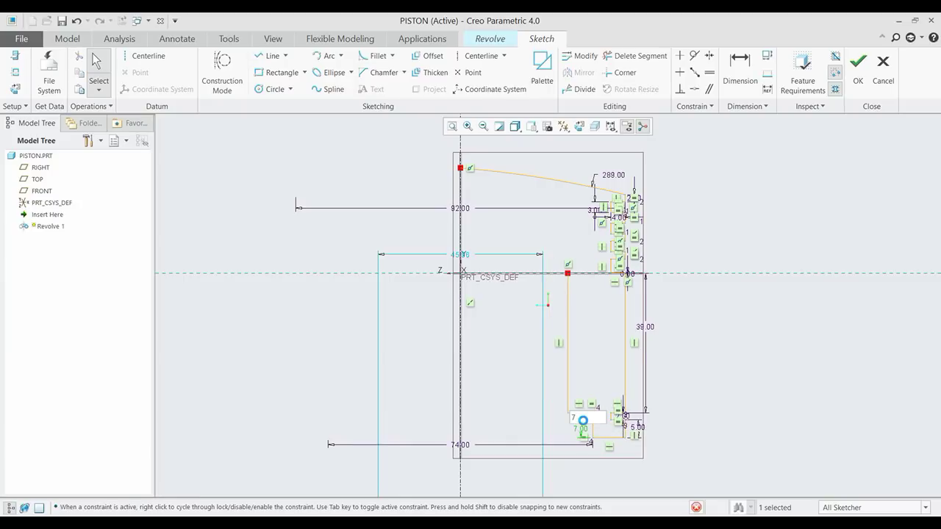
scroll(584, 419, "down", 3)
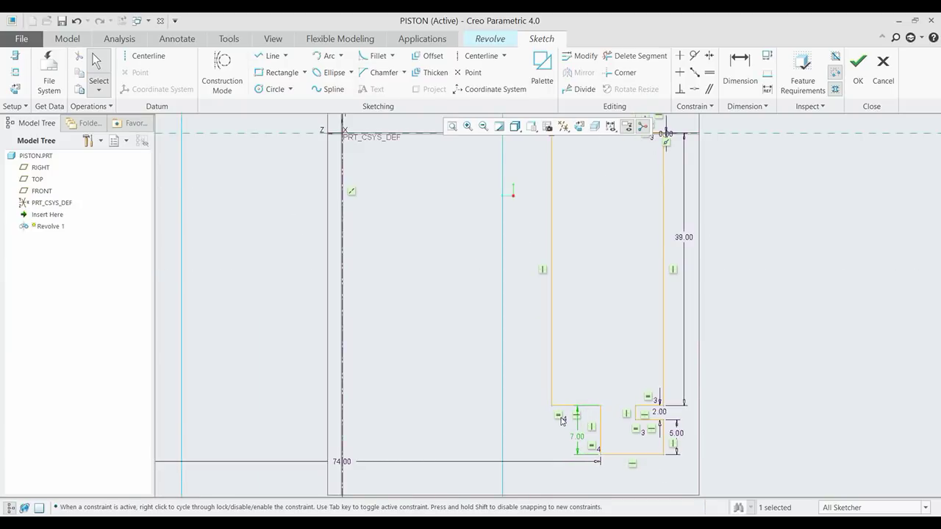
key("Delete")
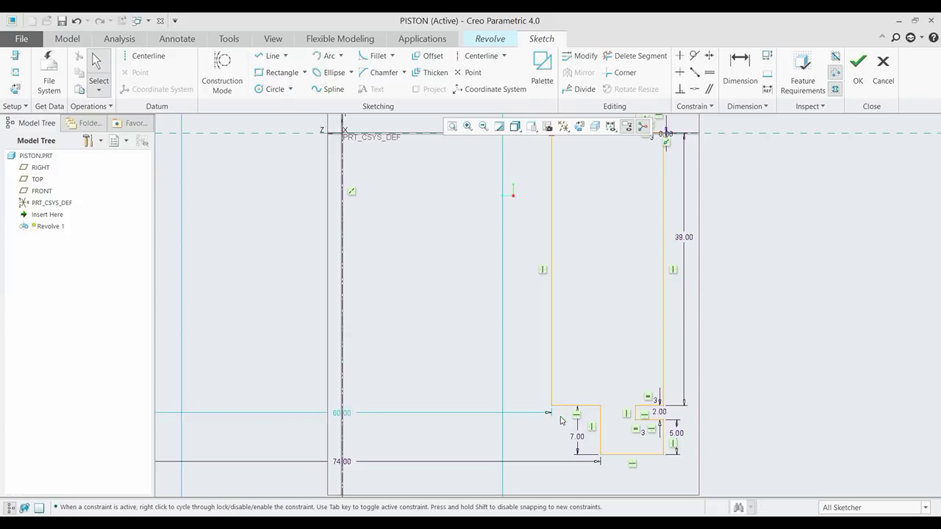
double_click(350, 416)
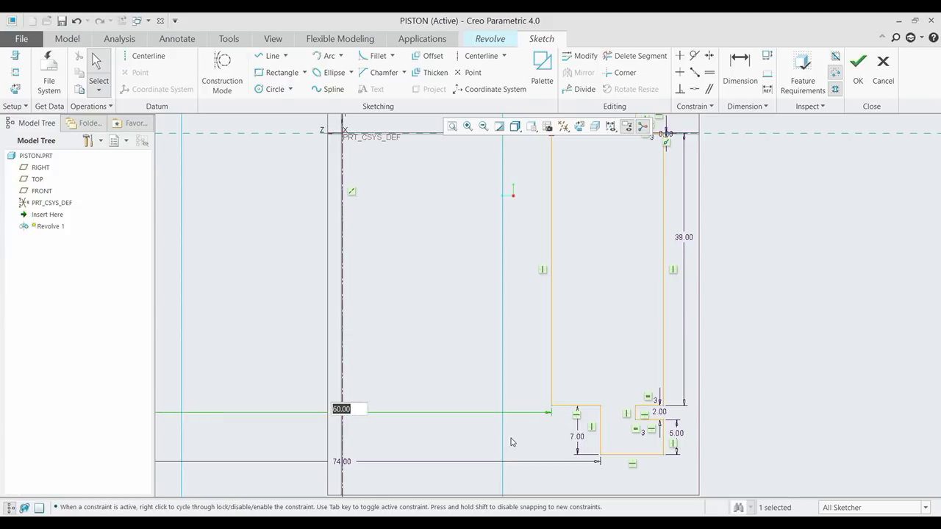
type("50")
key("Return")
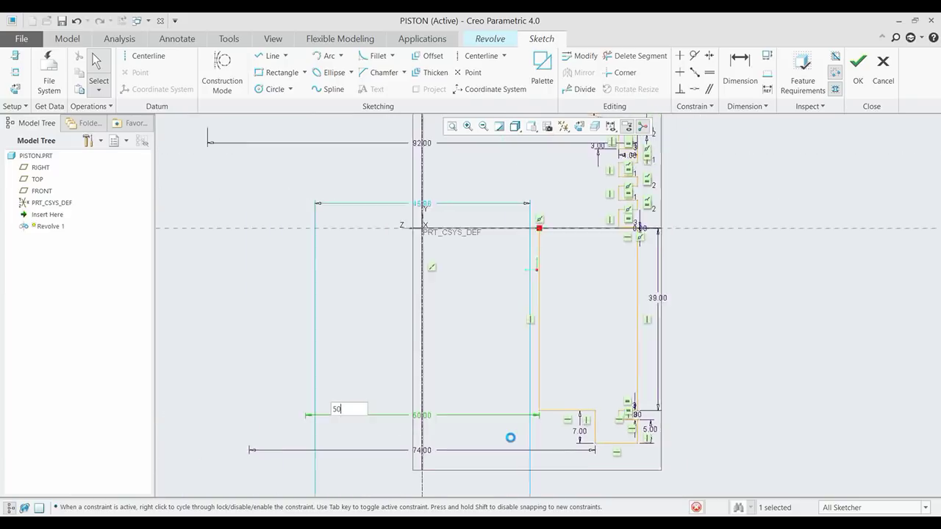
Step: Add a 39.00 length dimension on the inner skirt wall, triggering a Resolve Sketch conflict
left_click(551, 331)
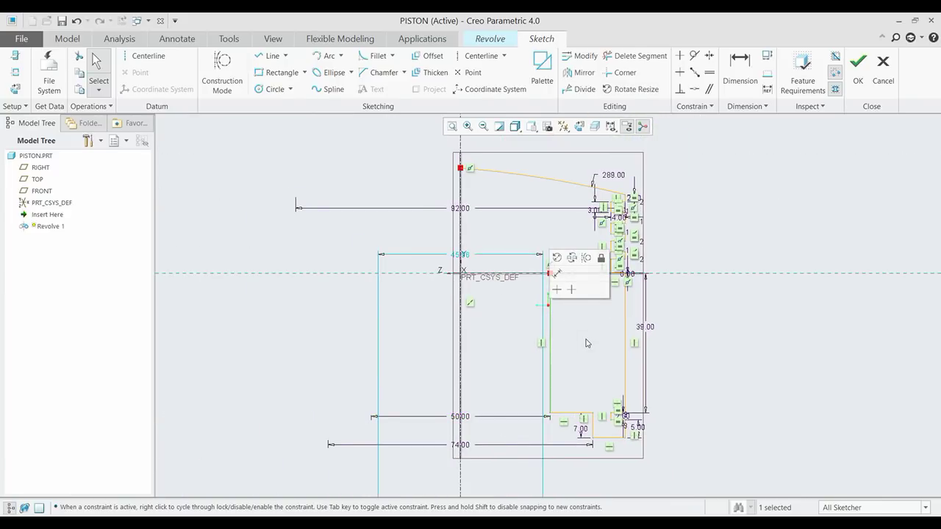
key("d")
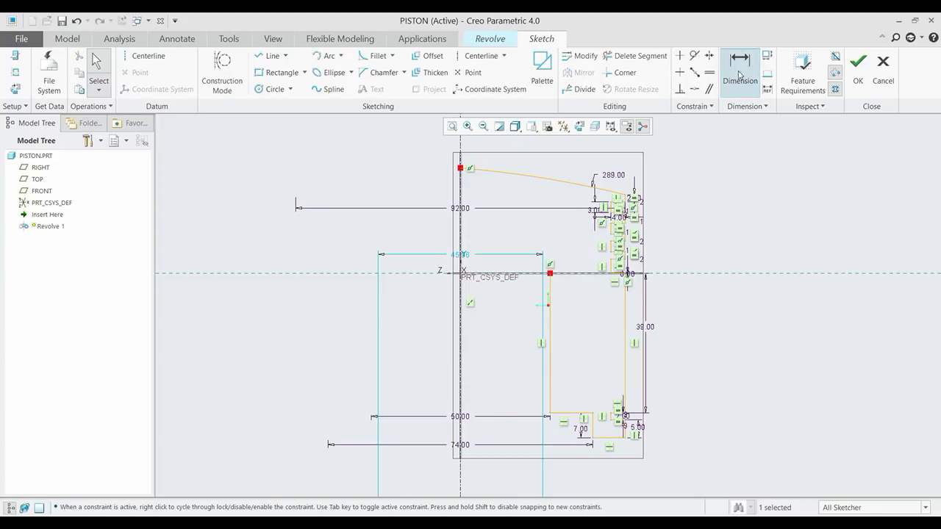
middle_click(569, 339)
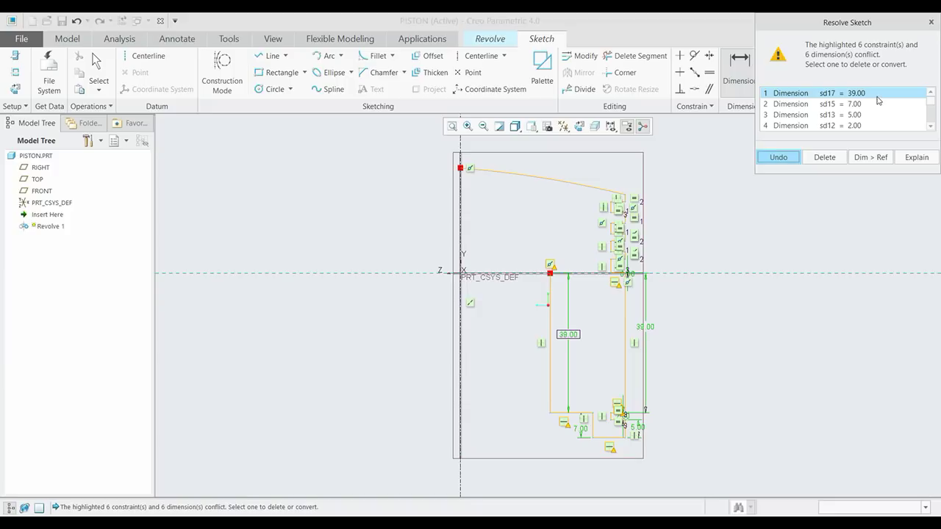
Step: Undo the conflicting 39.00 dimension and draw the inner cavity wall up under the crown
left_click(931, 22)
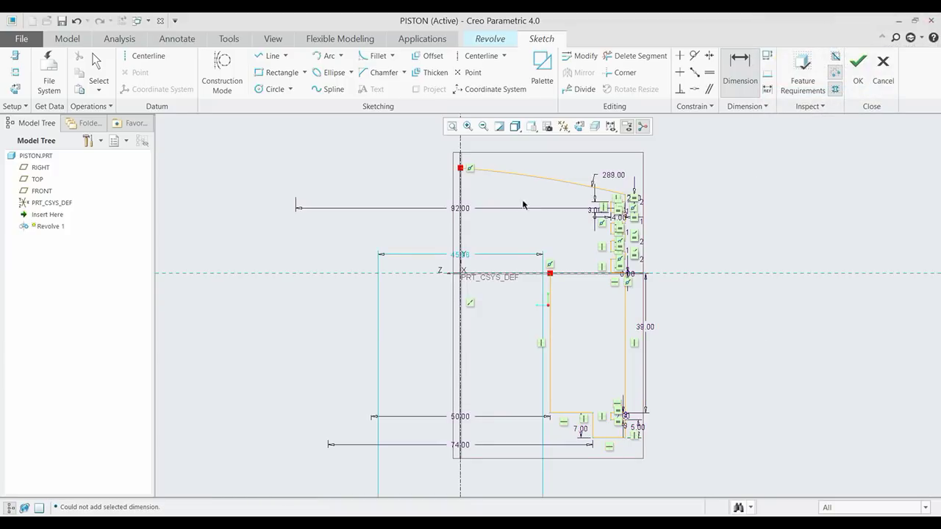
left_click(271, 56)
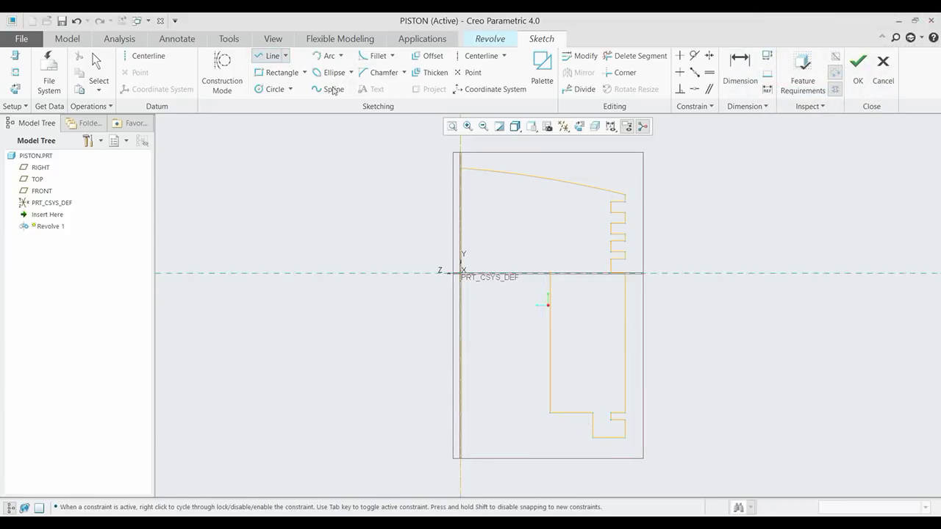
left_click(553, 275)
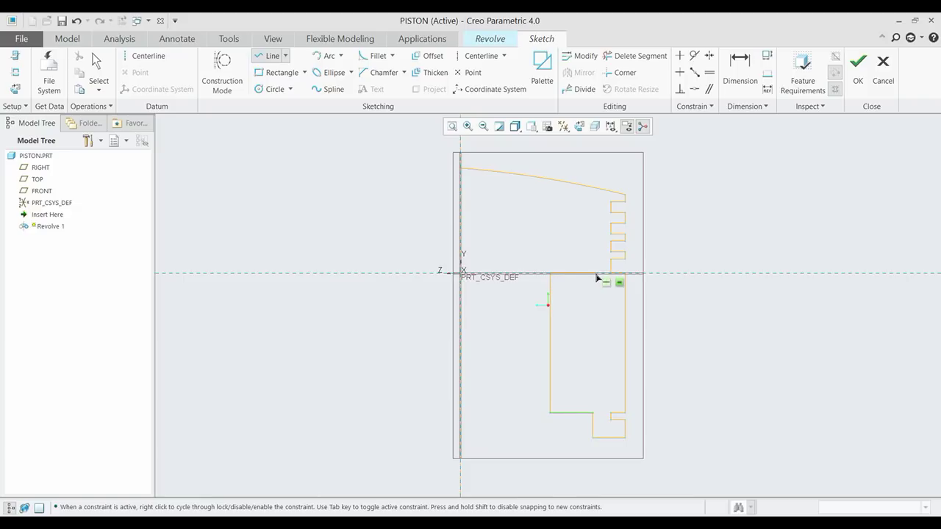
left_click(593, 275)
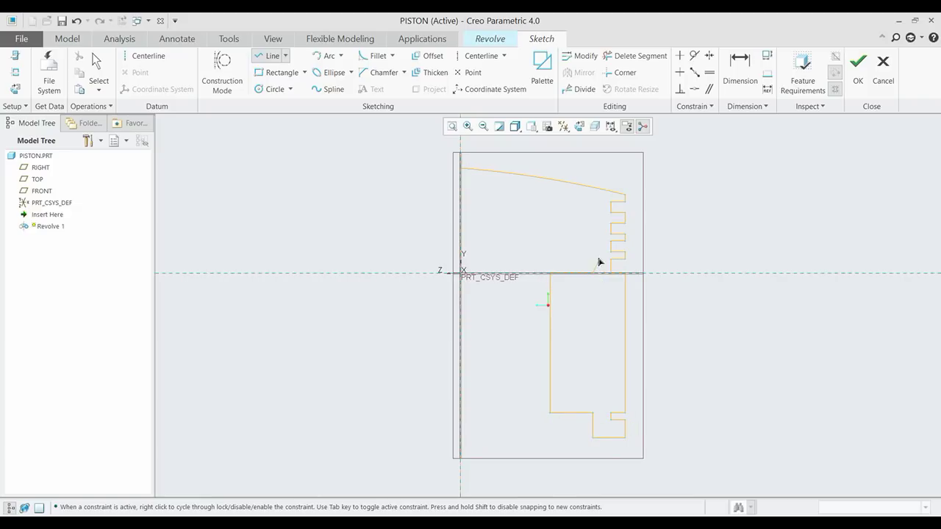
left_click(592, 215)
middle_click(624, 211)
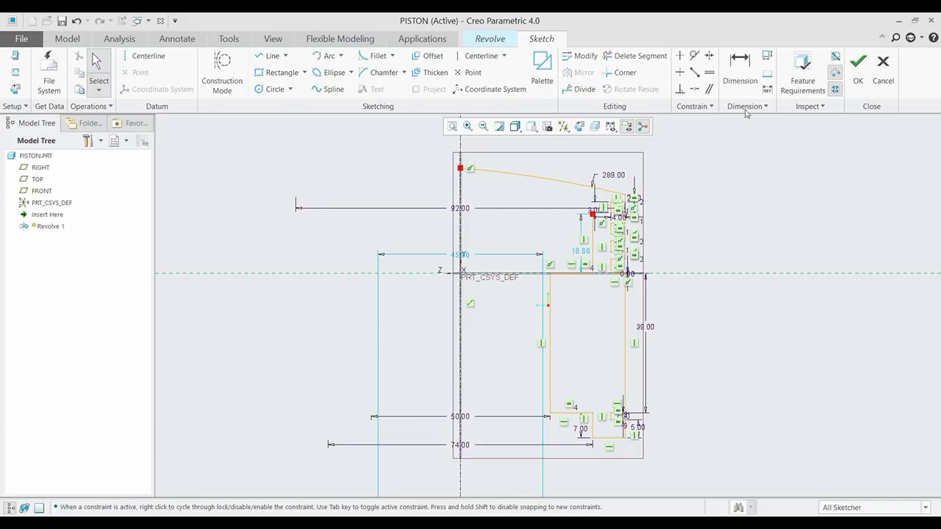
Step: Dimension the cavity height to 62 and draw the crown underside toward the centerline
left_click(740, 70)
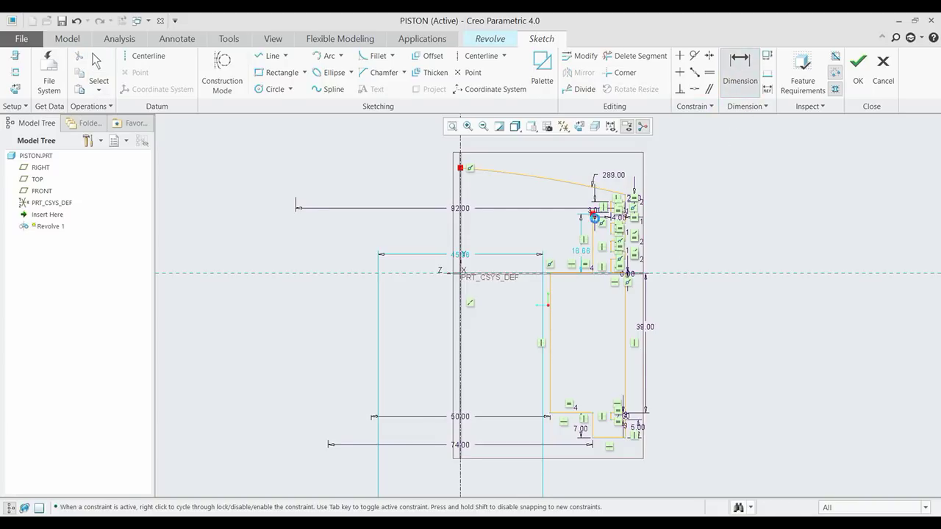
middle_click(724, 334)
type("62")
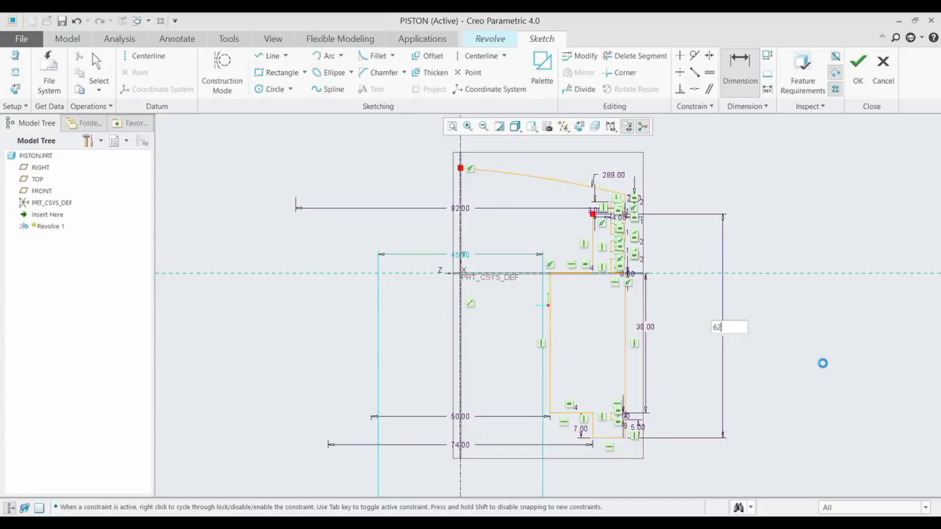
key("Return")
key("l")
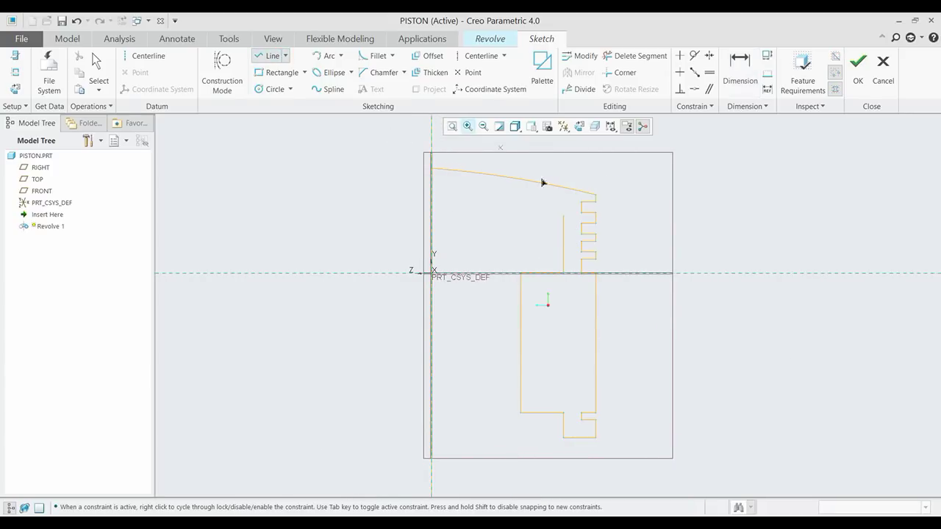
left_click(563, 216)
Step: Close the profile on the centerline, accept the sketch and complete the 360° revolved solid
left_click(434, 217)
middle_click(436, 224)
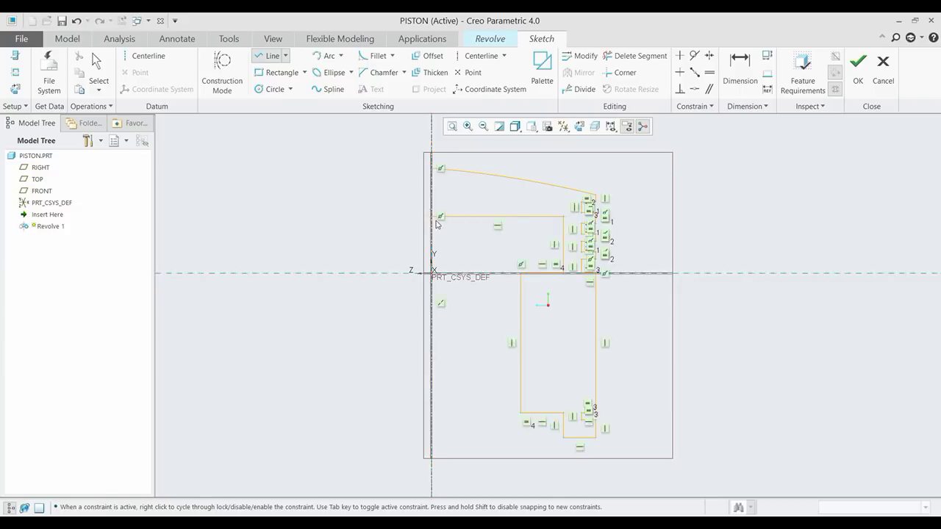
middle_click(647, 184)
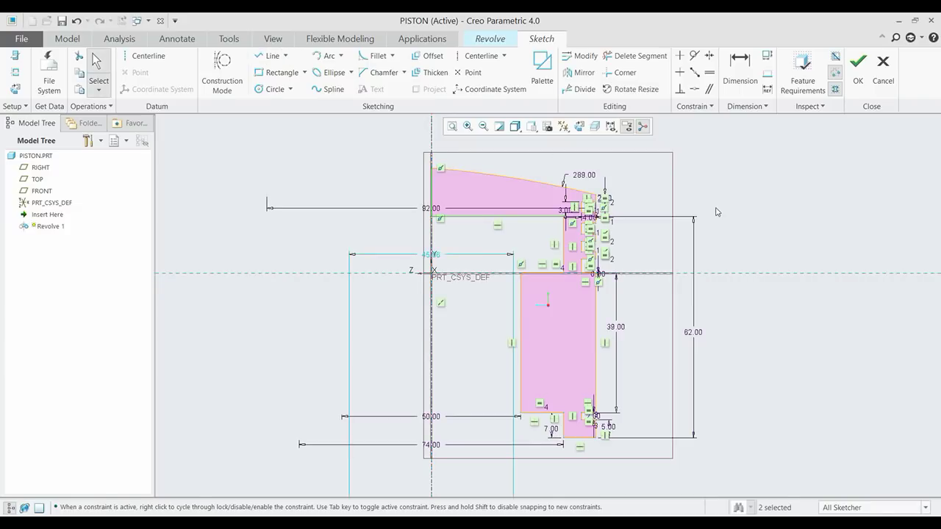
left_click(856, 69)
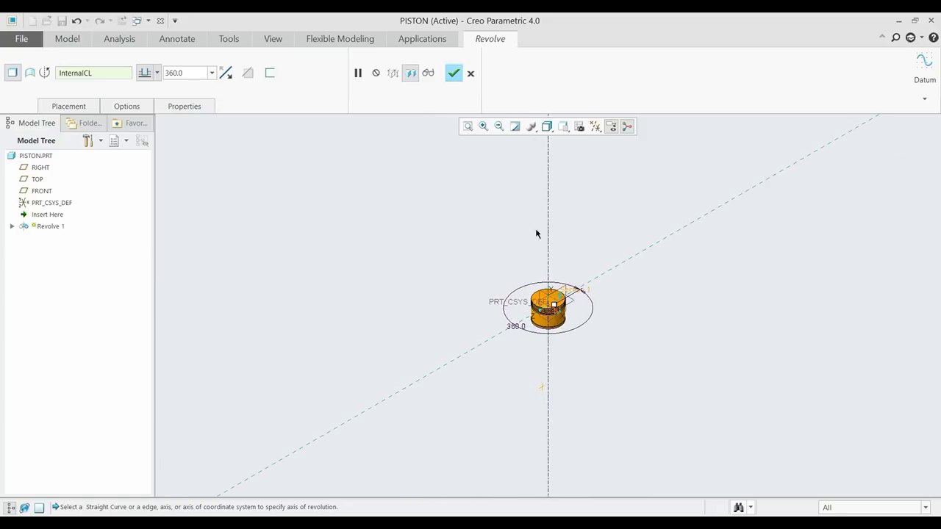
left_click(454, 73)
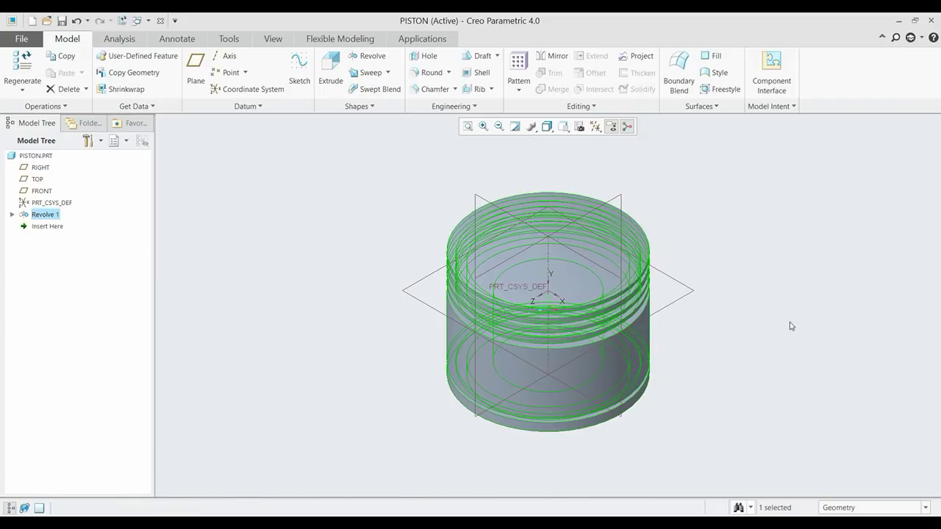
Step: Start an extrude sketched on RIGHT, with the skirt's bottom surface as a reference
left_click(331, 70)
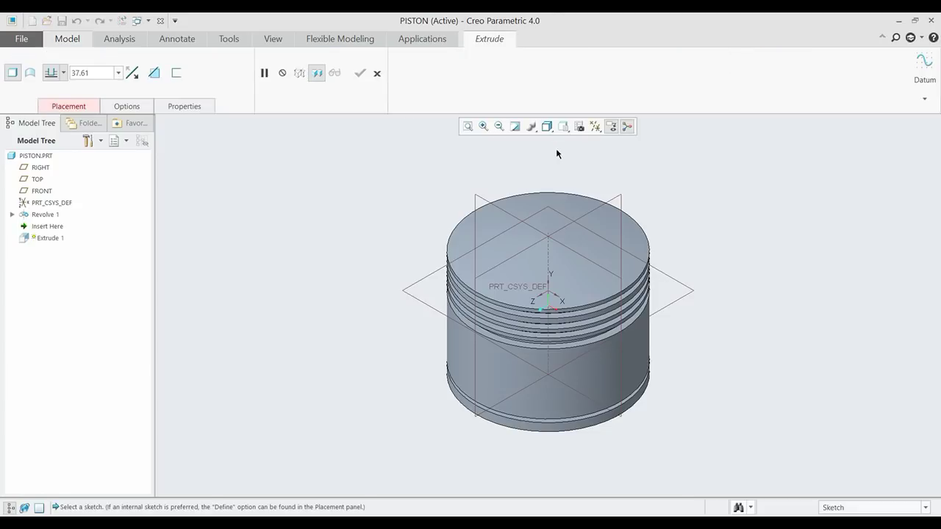
left_click(618, 195)
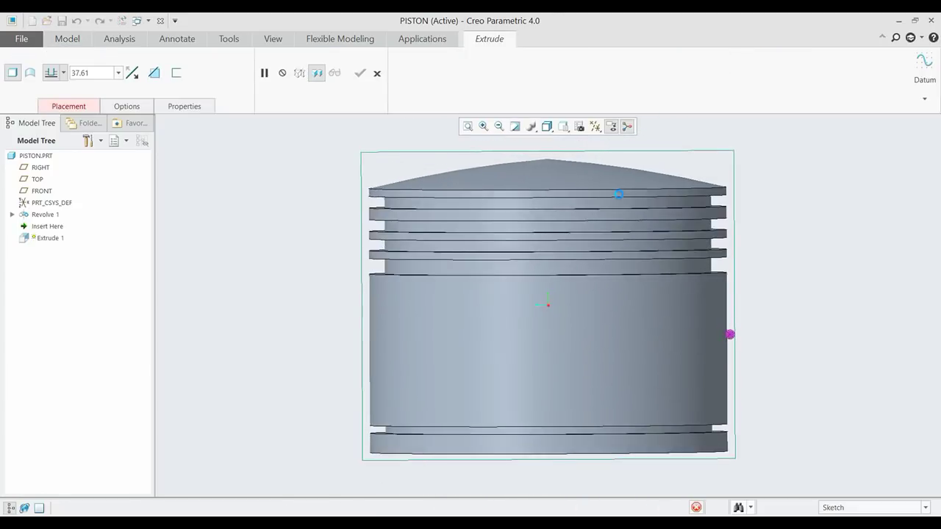
left_click(258, 89)
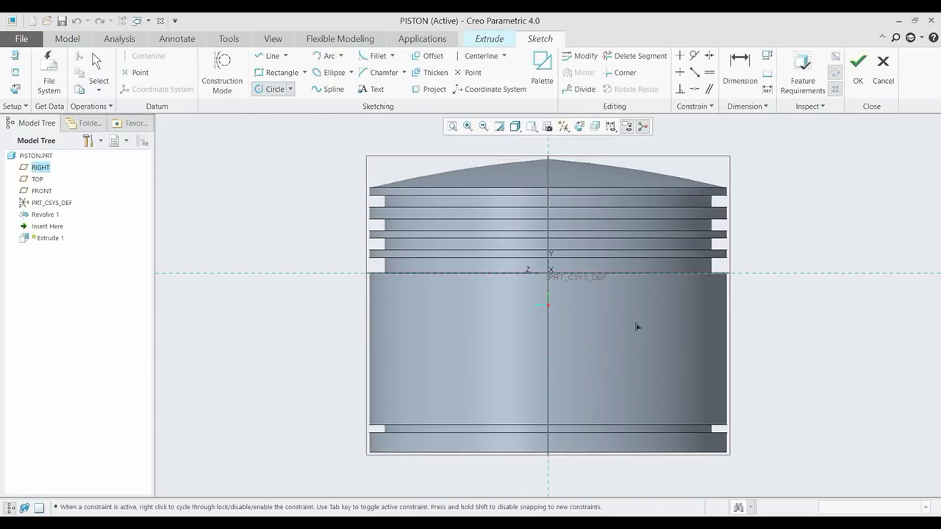
left_click(14, 72)
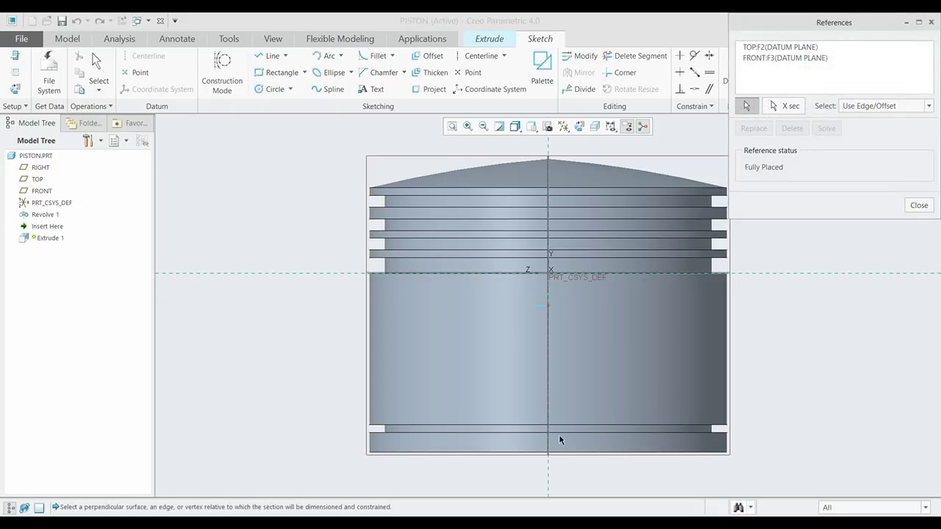
left_click(563, 450)
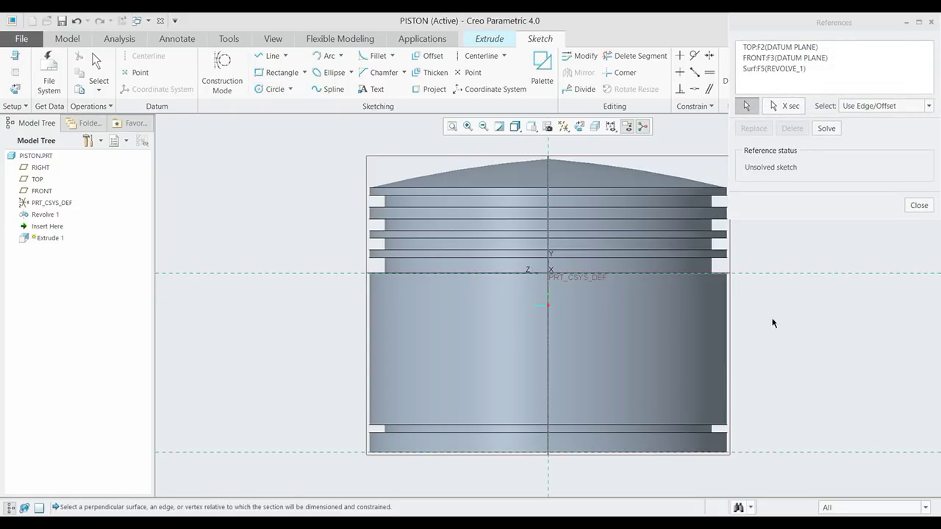
left_click(919, 206)
Step: Sketch a Ø22 circle on the axis, centred 27 above the skirt's bottom edge
left_click(274, 89)
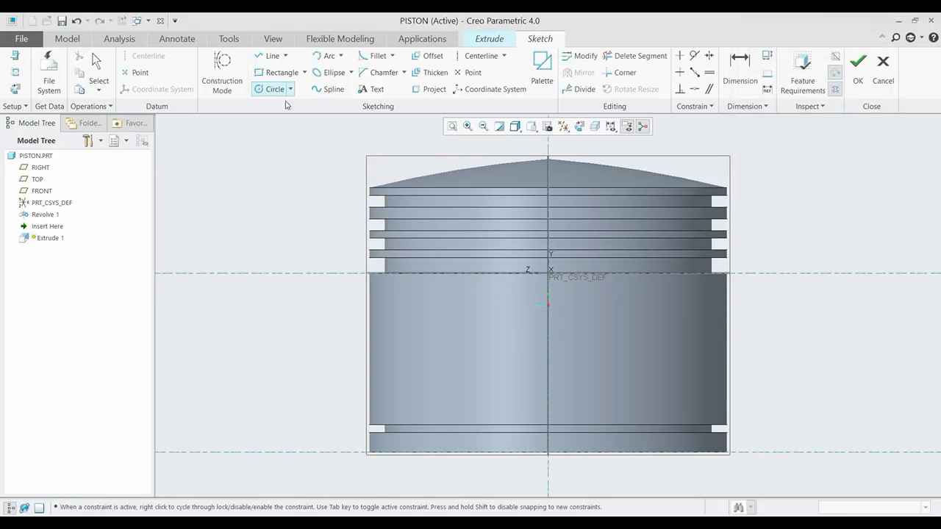
left_click(547, 343)
left_click(572, 358)
middle_click(542, 324)
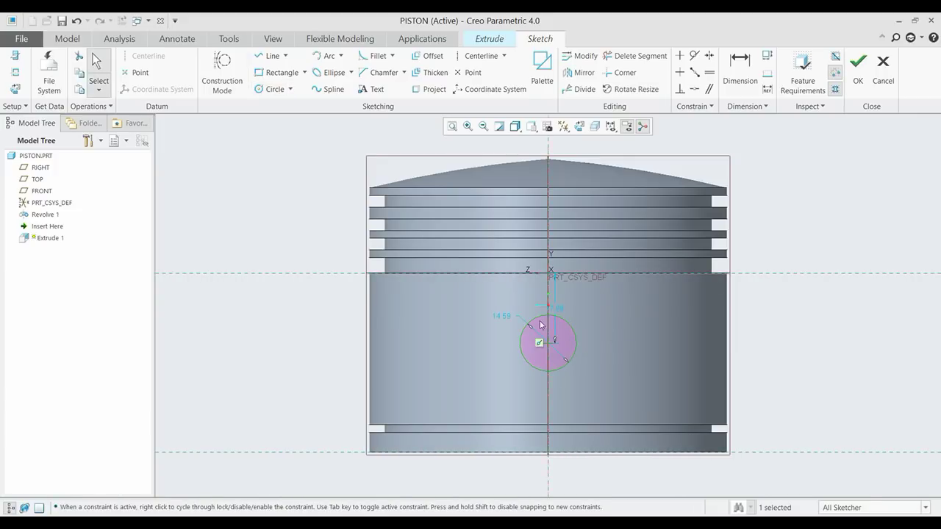
double_click(502, 317)
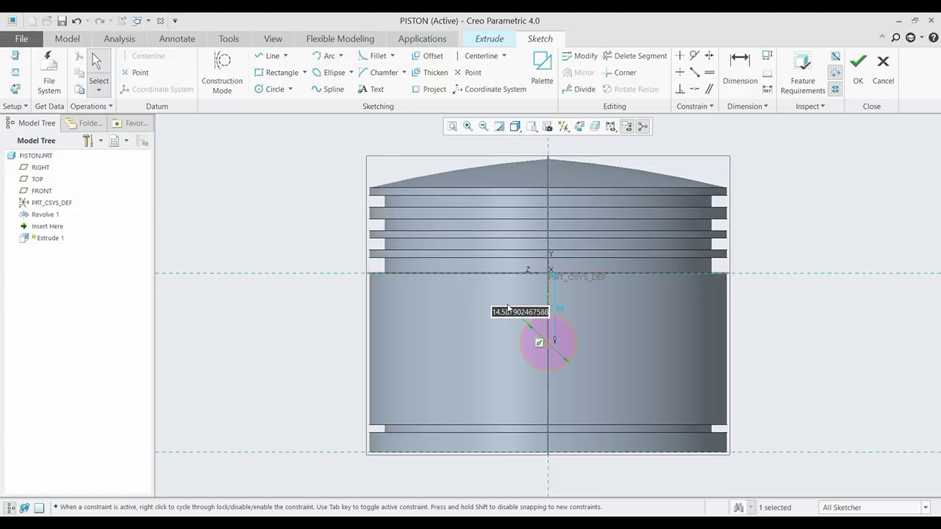
type("22")
key("Return")
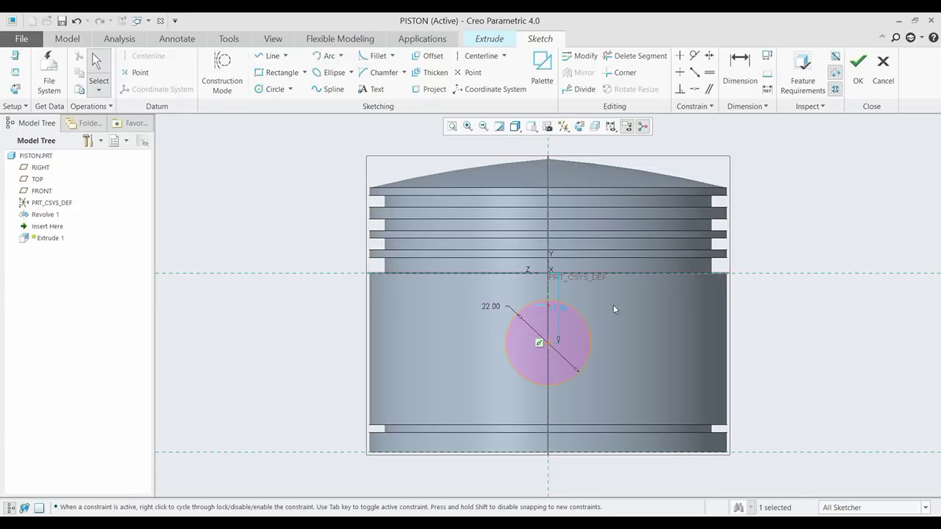
left_click(740, 74)
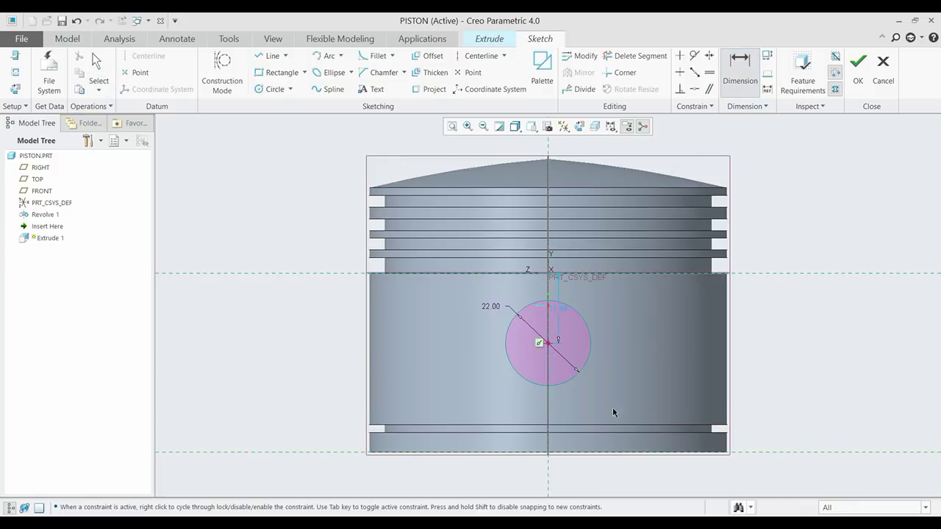
middle_click(606, 384)
type("27")
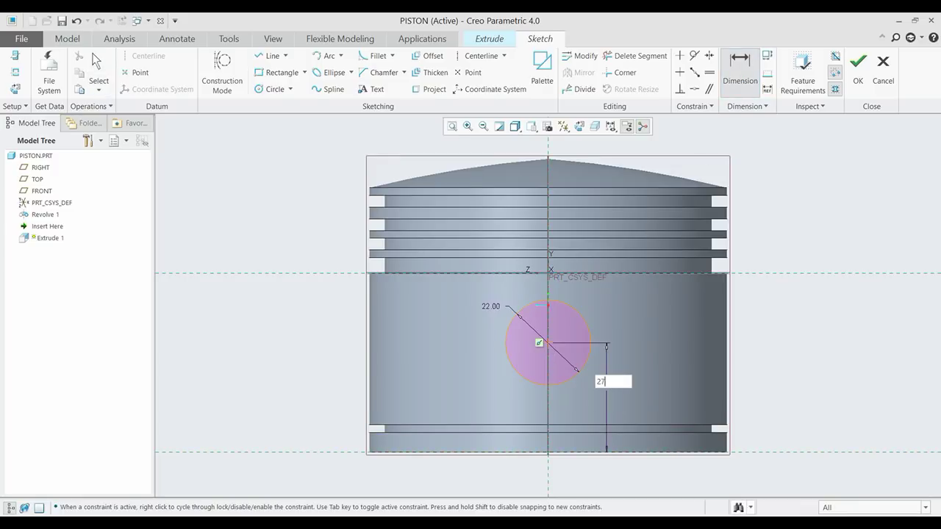
key("Return")
Step: Extrude the circle symmetrically to 122.20 as a material-removing cut through the skirt
left_click(858, 68)
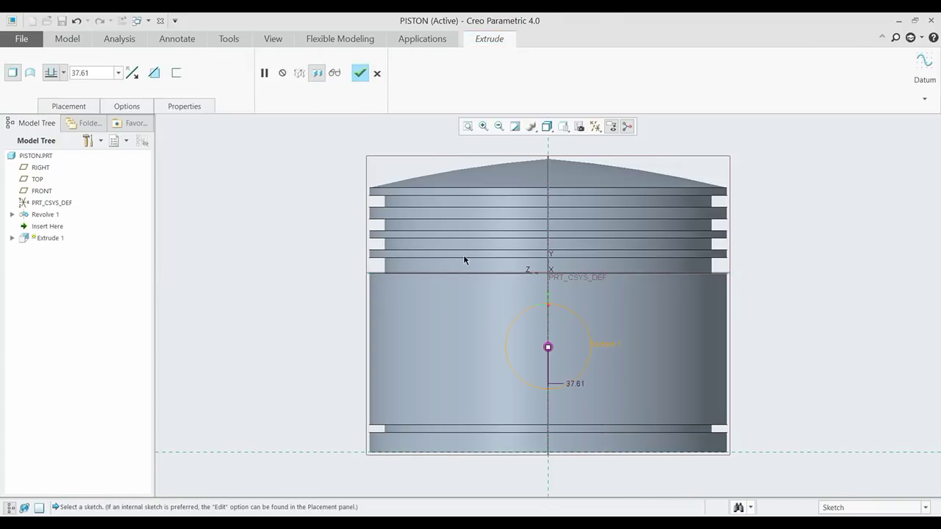
key("ctrl+d")
left_click(64, 73)
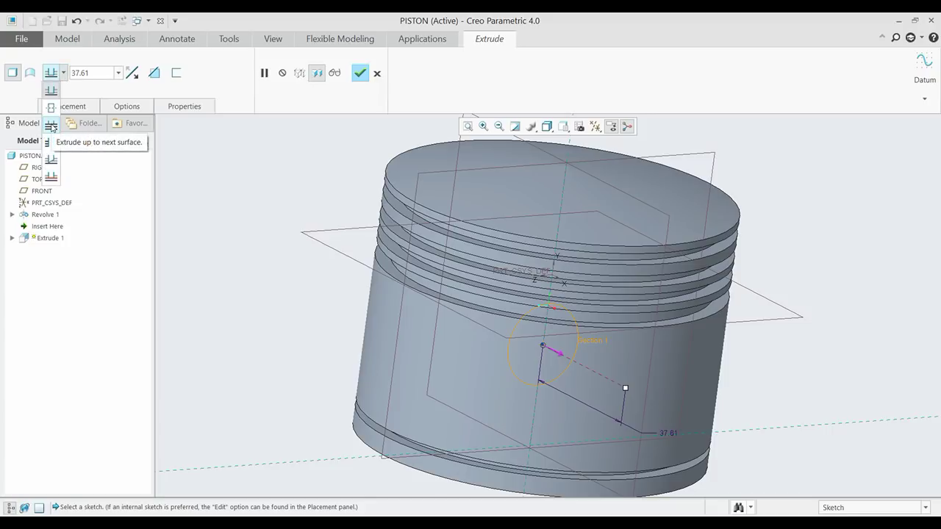
left_click(51, 107)
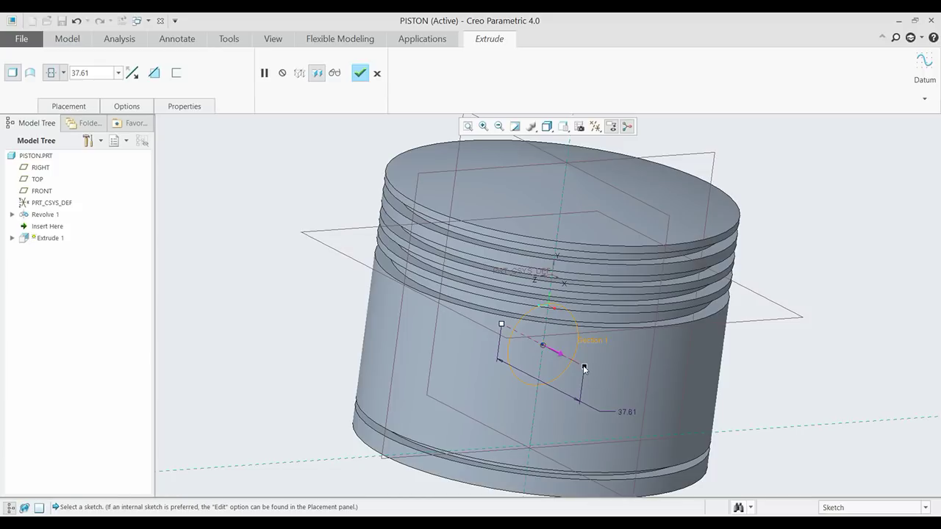
left_click_drag(584, 370, 676, 414)
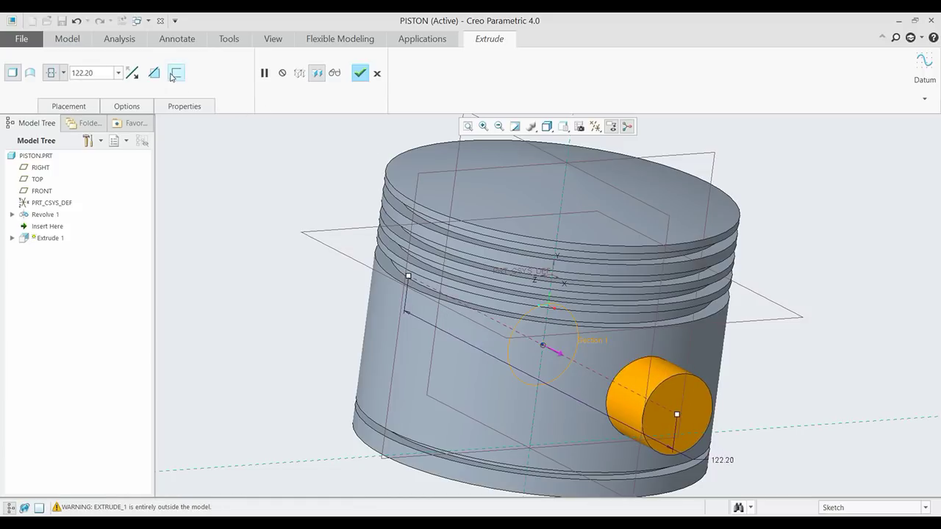
left_click(154, 74)
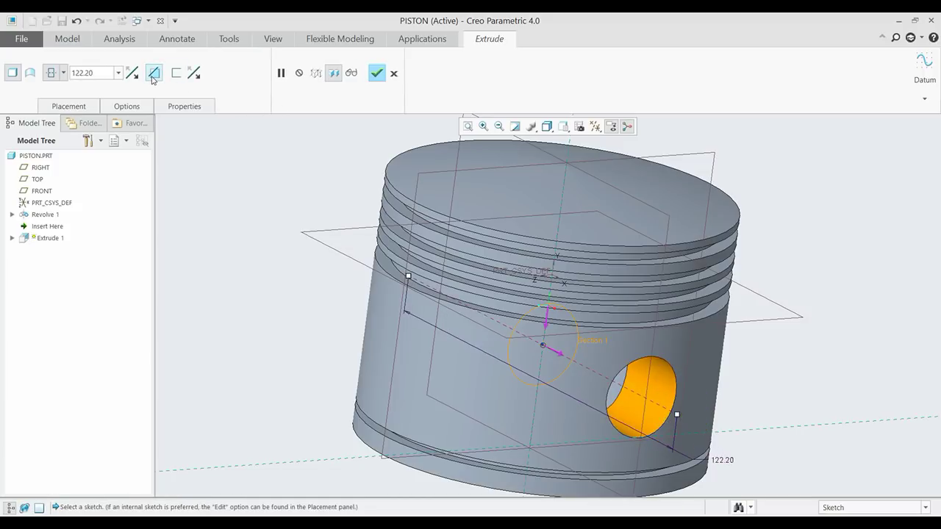
left_click(376, 74)
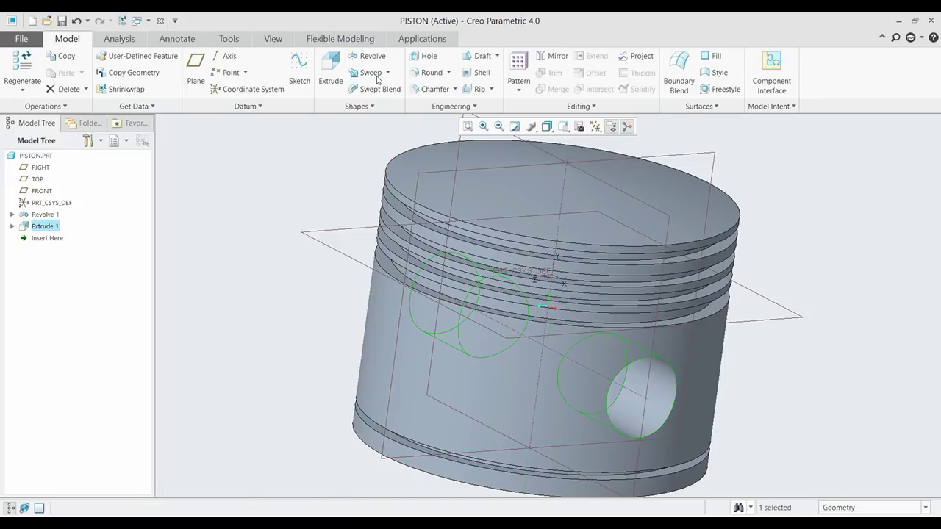
left_click(830, 348)
Step: Create datum plane DTM1 offset 92/2 (46.00) from the RIGHT plane
key("ctrl+d")
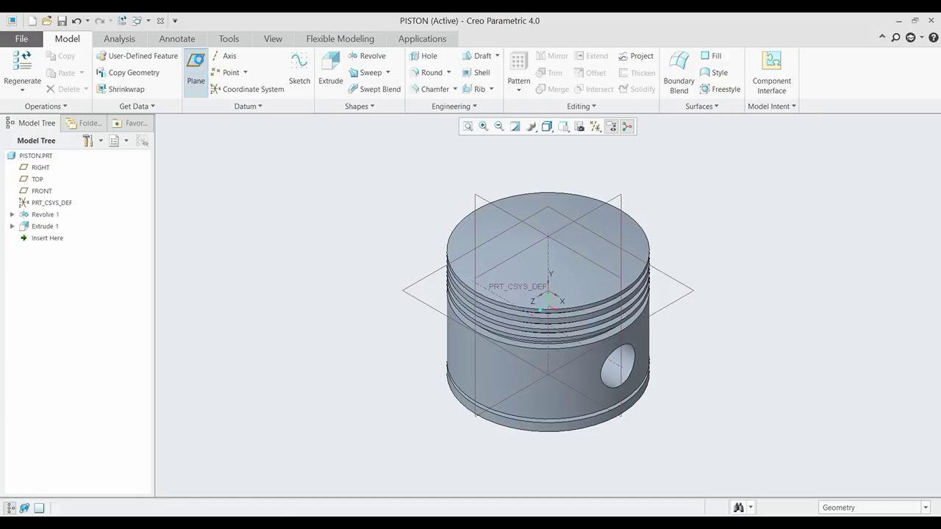
left_click(195, 70)
left_click(620, 196)
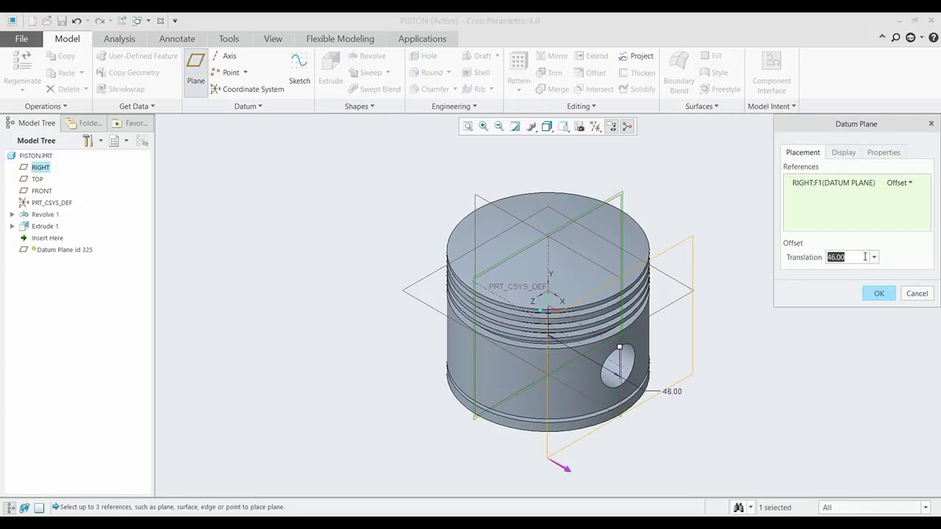
type("92/2")
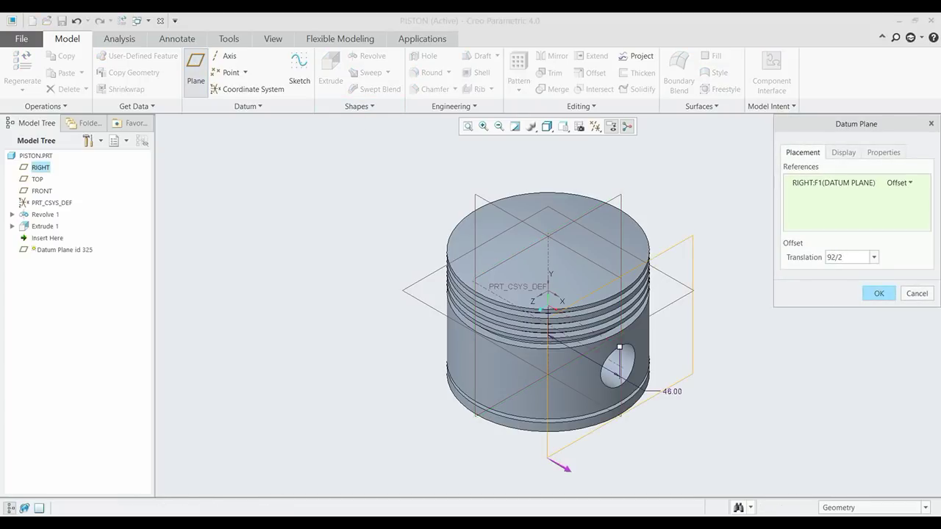
key("Return")
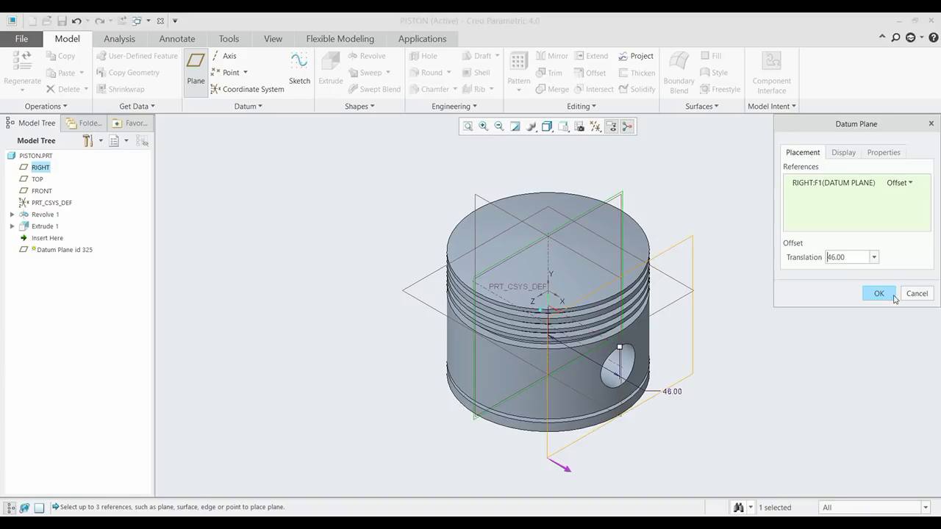
left_click(880, 293)
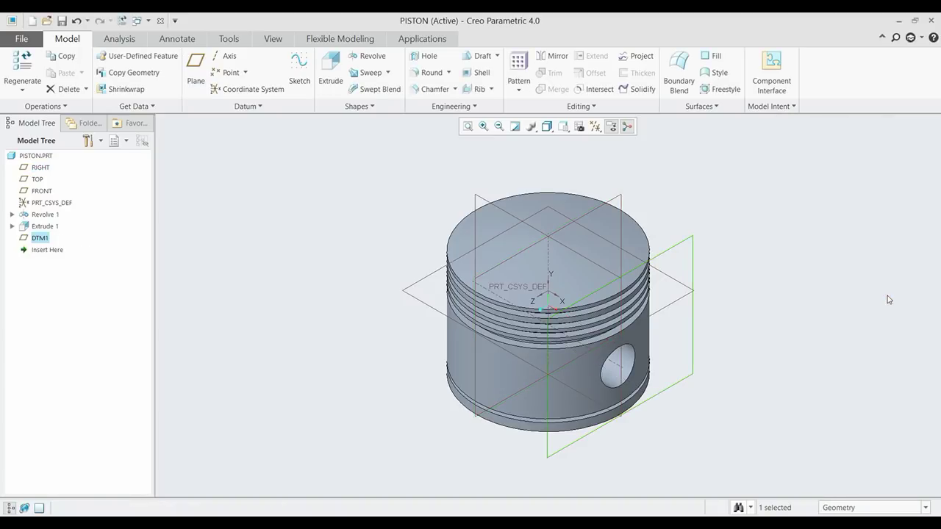
left_click(331, 70)
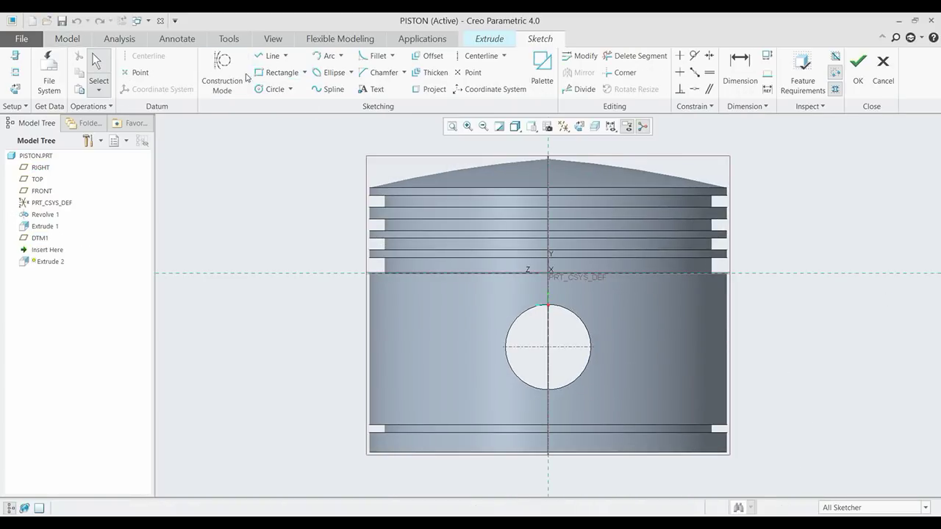
Step: Sketch a Ø36 circle centred on the existing pin hole and accept the sketch
left_click(566, 315)
left_click(919, 205)
left_click(259, 89)
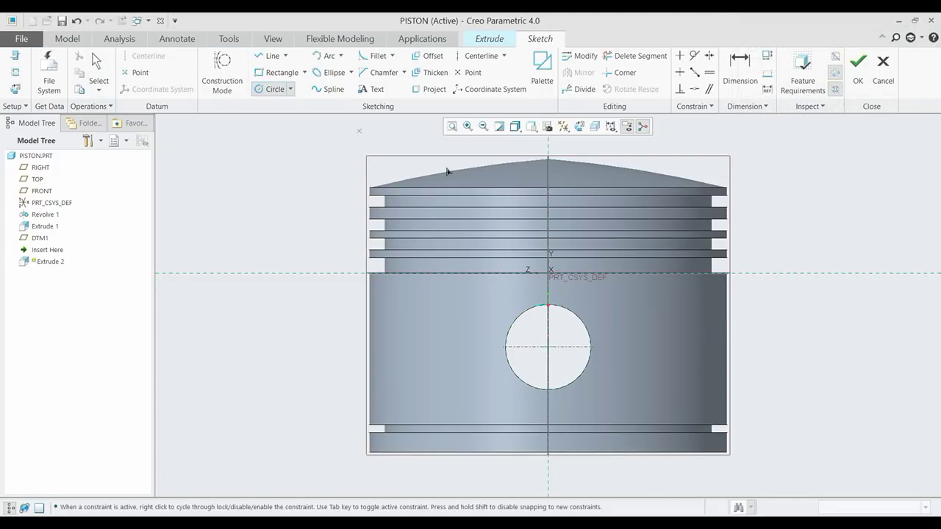
left_click(547, 346)
left_click(606, 331)
middle_click(530, 330)
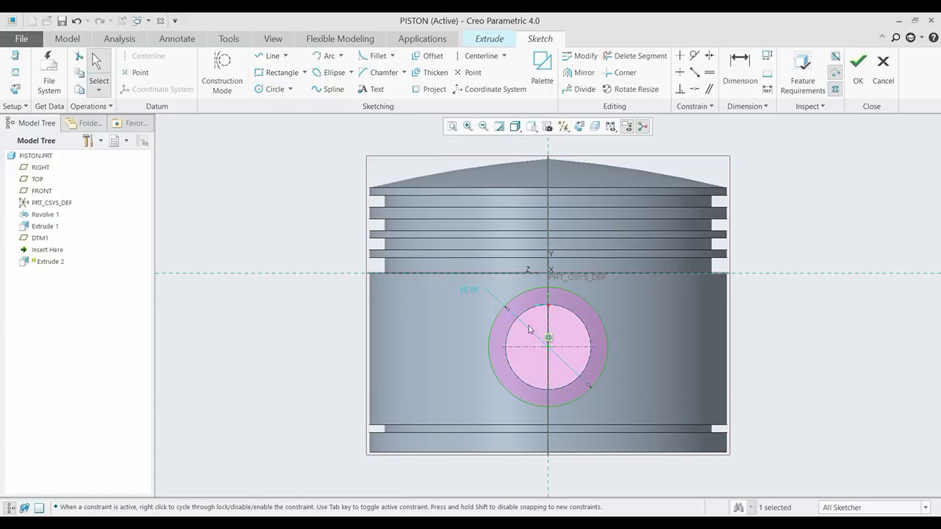
double_click(471, 293)
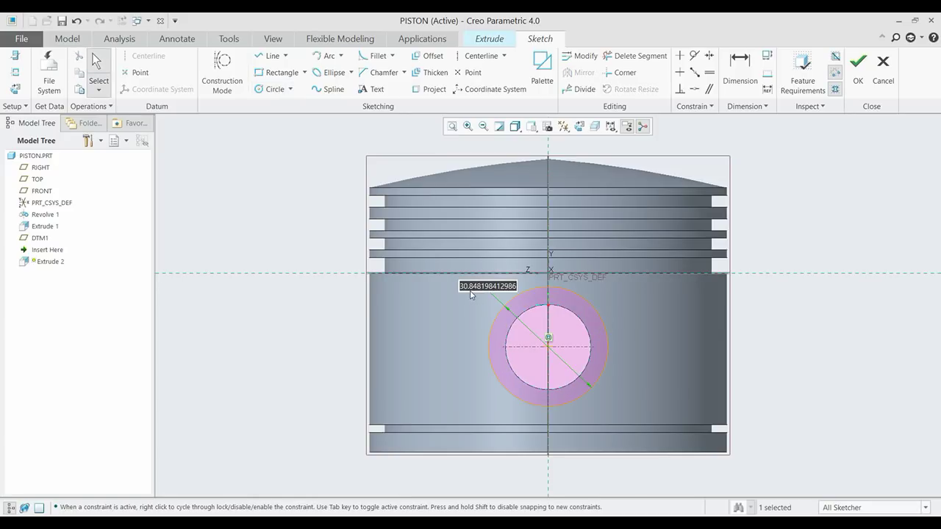
type("36")
key("Return")
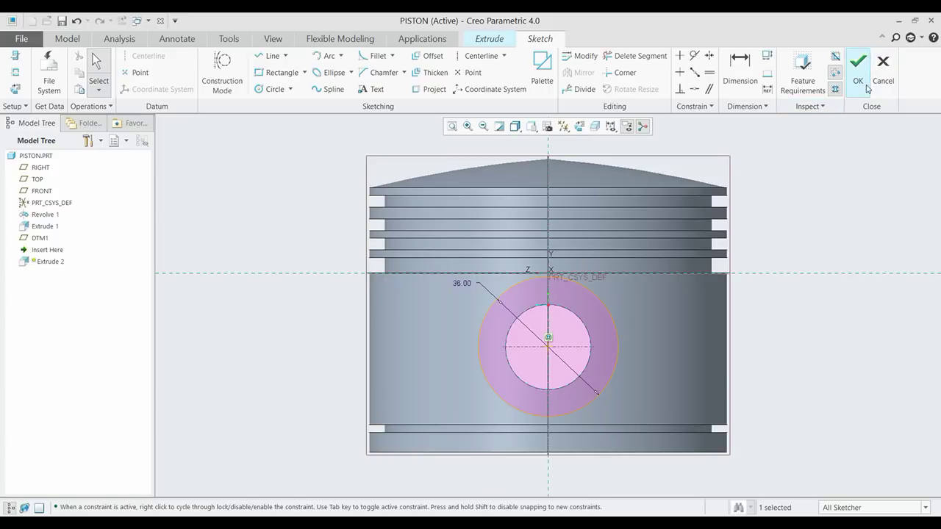
left_click(858, 63)
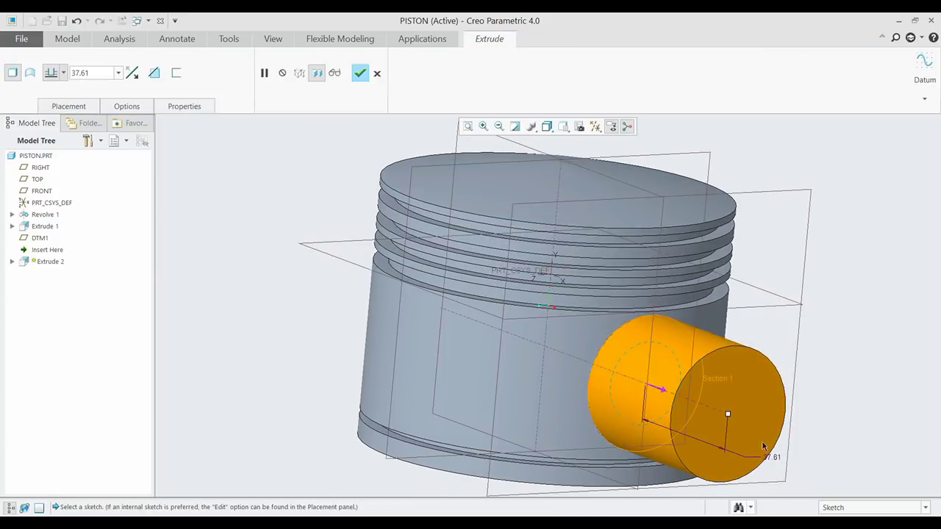
Step: Set the extrusion depth to 4, flip it into the wall, and remove material
double_click(777, 459)
type("4")
key("Return")
left_click(668, 394)
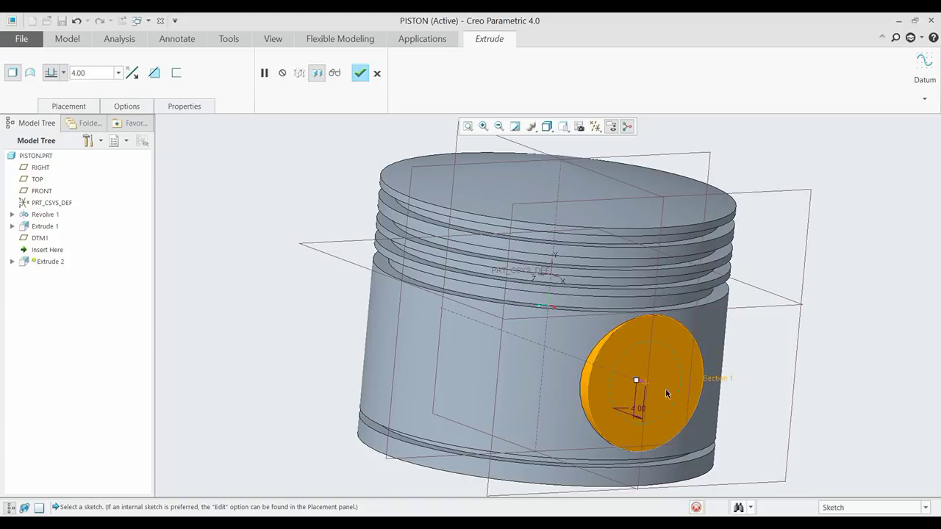
left_click(155, 73)
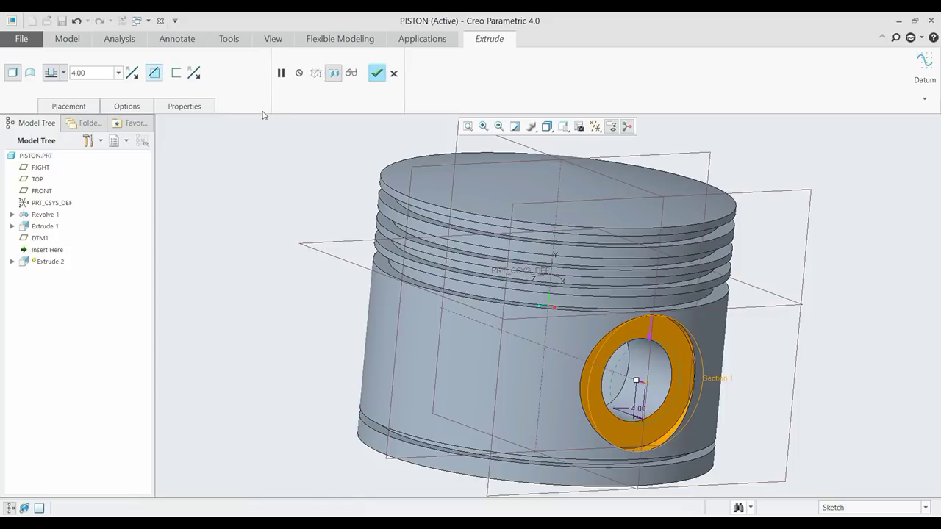
left_click(376, 72)
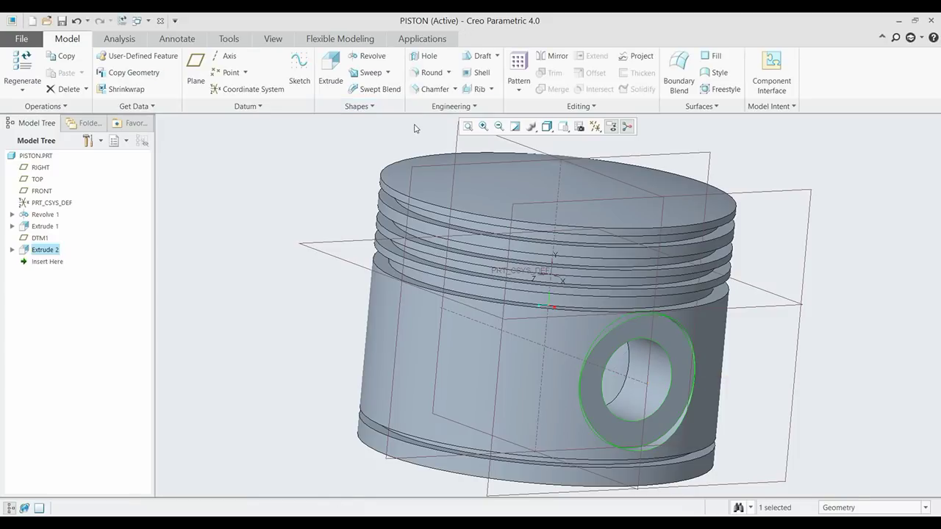
Step: Mirror the Extrude 2 counterbore about the RIGHT datum plane
key("ctrl+d")
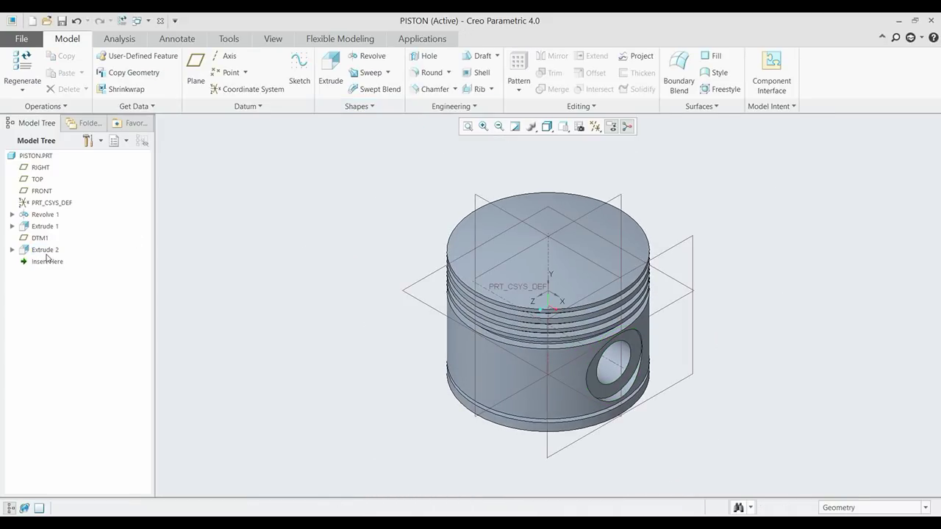
left_click(44, 250)
left_click(556, 56)
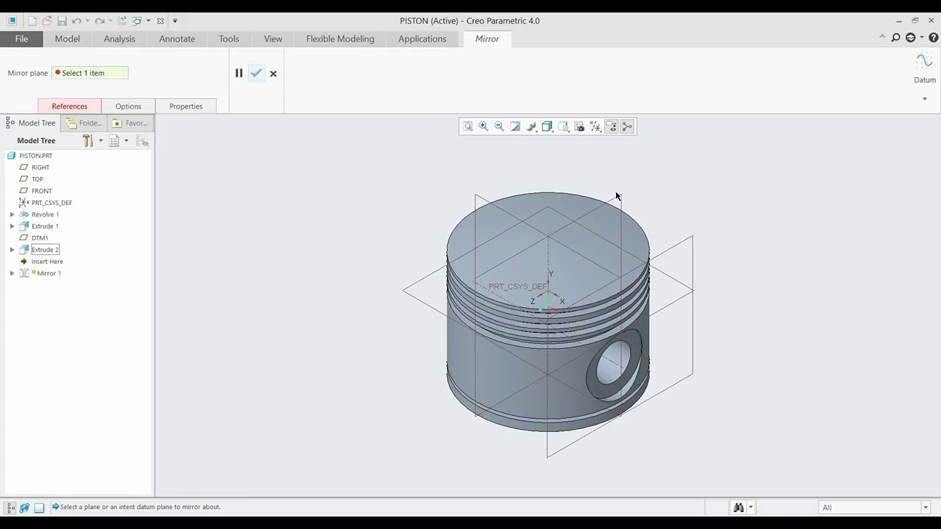
left_click(614, 198)
left_click(256, 73)
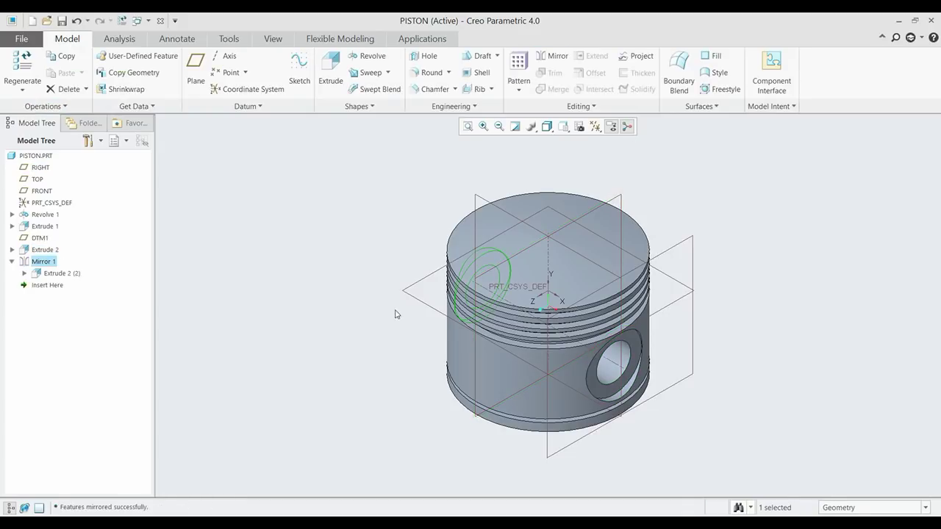
Step: Orbit to check the mirrored hole and toggle datum plane display off and on
middle_click_drag(395, 313, 414, 311)
key("ctrl+d")
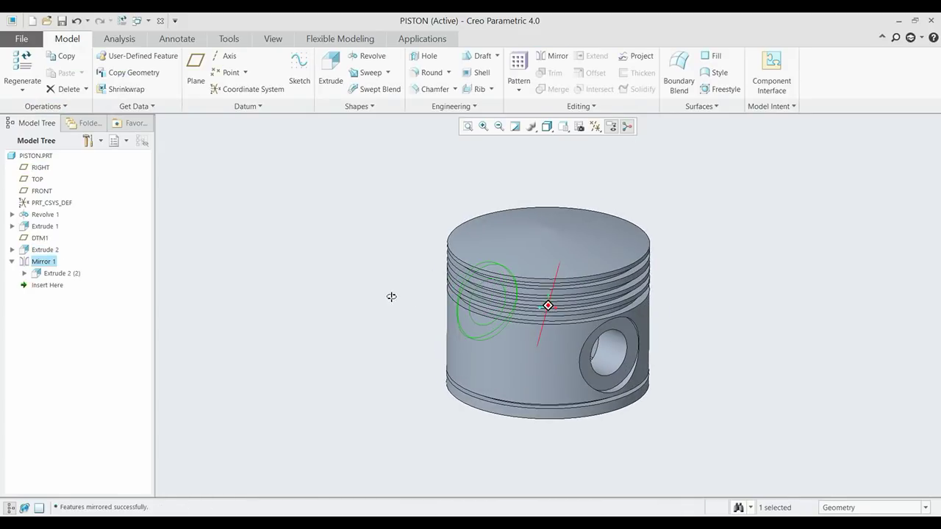
middle_click_drag(497, 333, 740, 230)
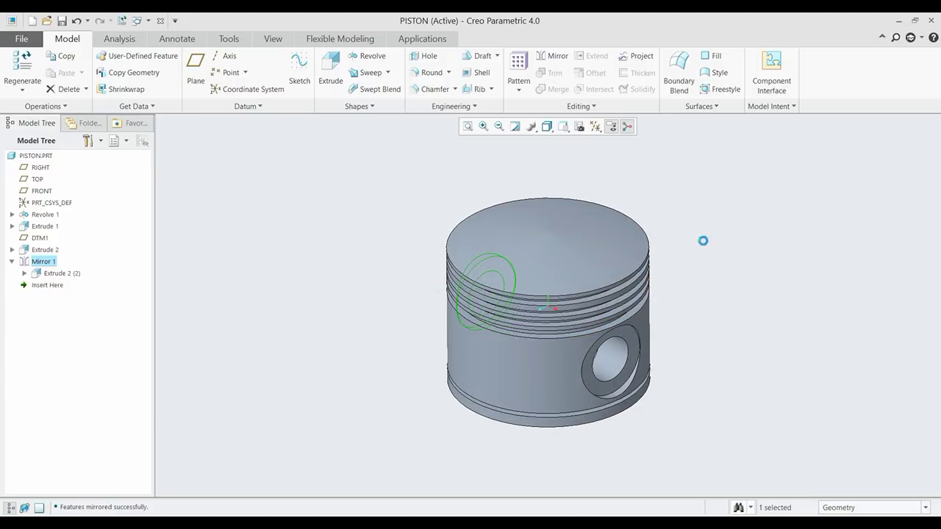
left_click(758, 221)
left_click(596, 126)
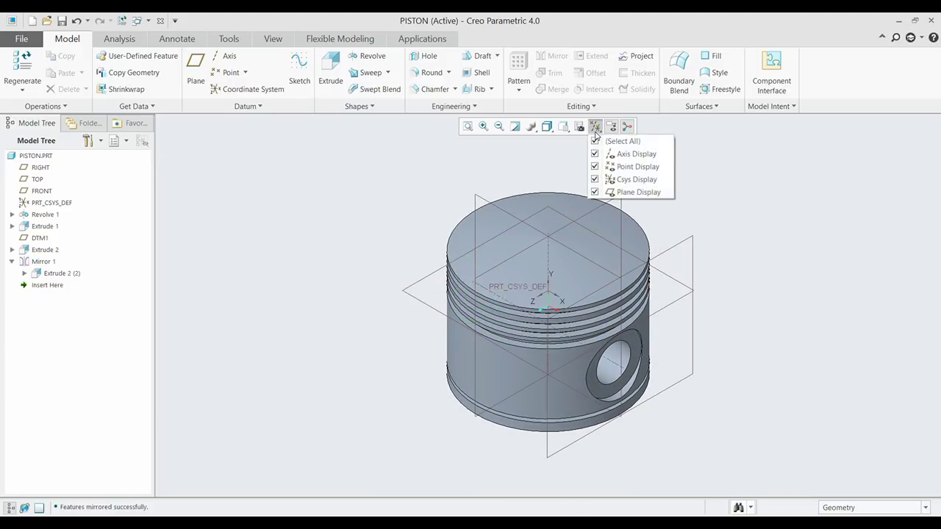
left_click(610, 190)
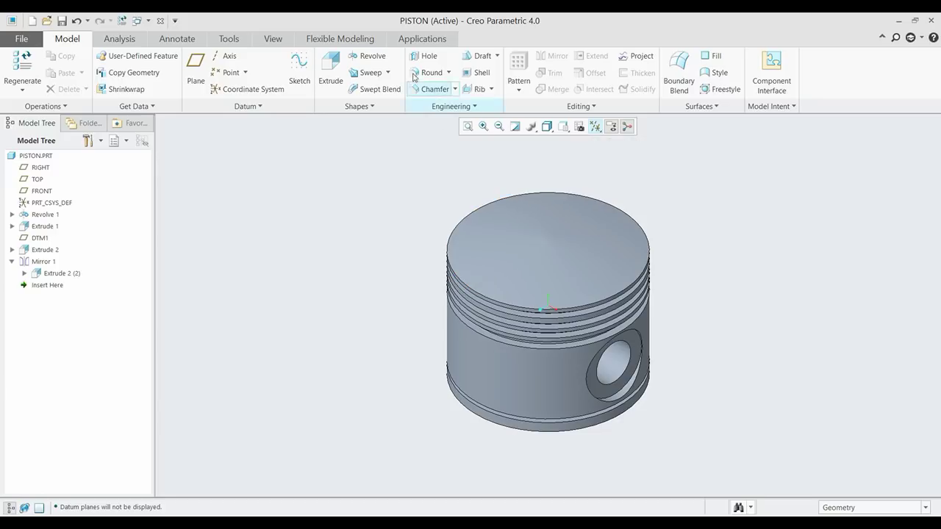
left_click(597, 129)
left_click(595, 192)
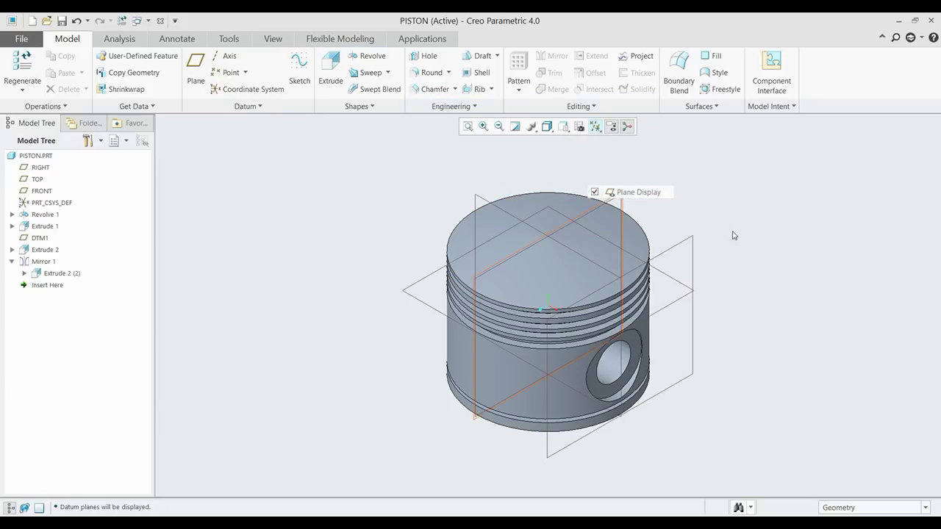
left_click(275, 41)
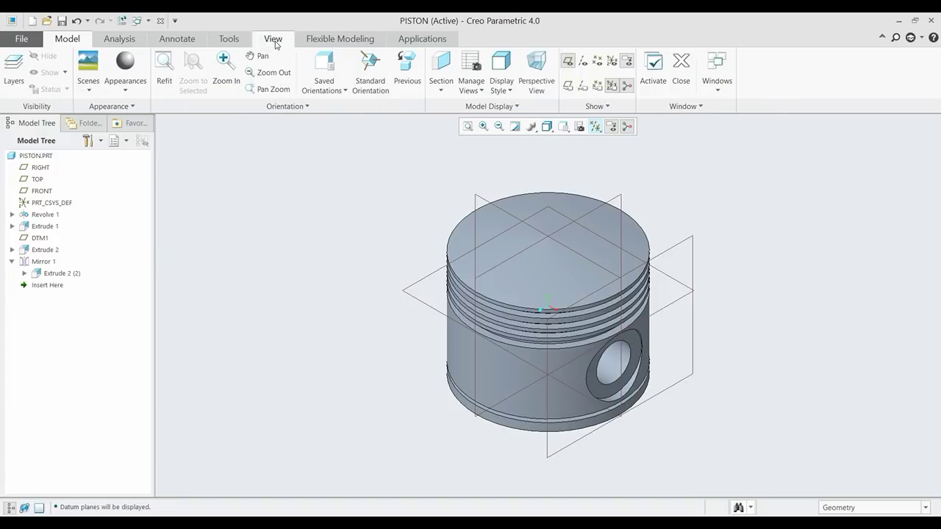
Step: Create planar section XSEC0001 through the FRONT datum plane
left_click(441, 69)
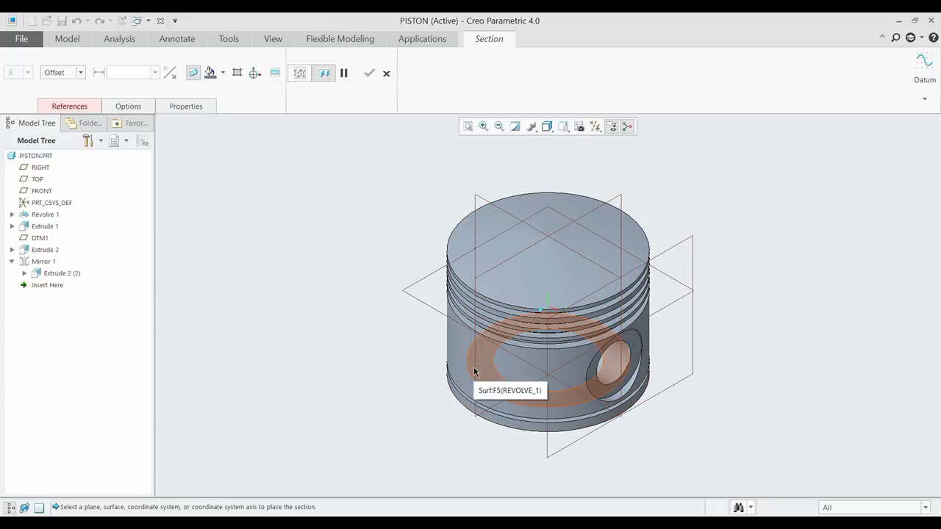
left_click(621, 200)
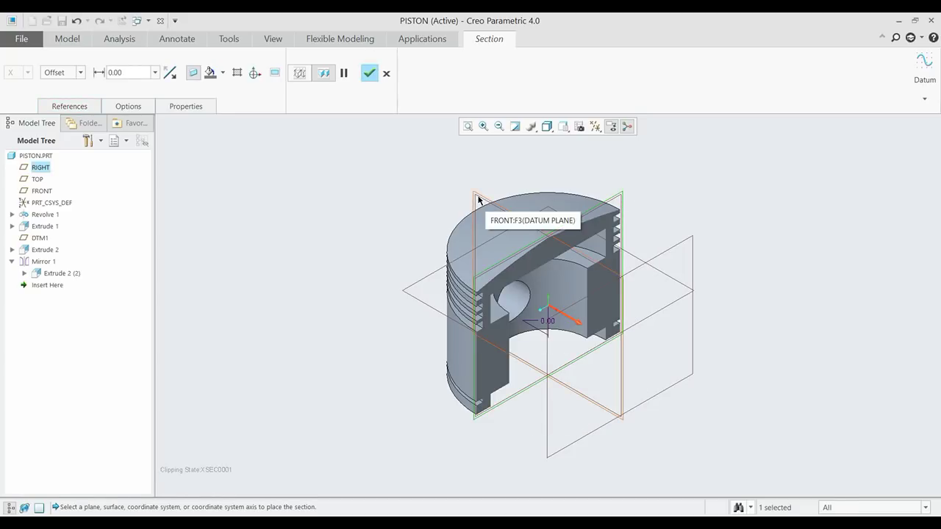
left_click(531, 197)
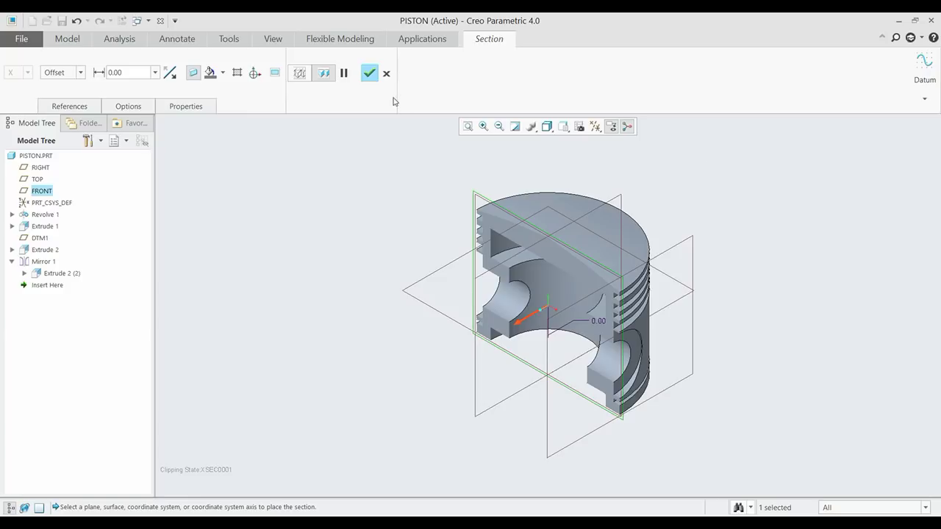
left_click(368, 75)
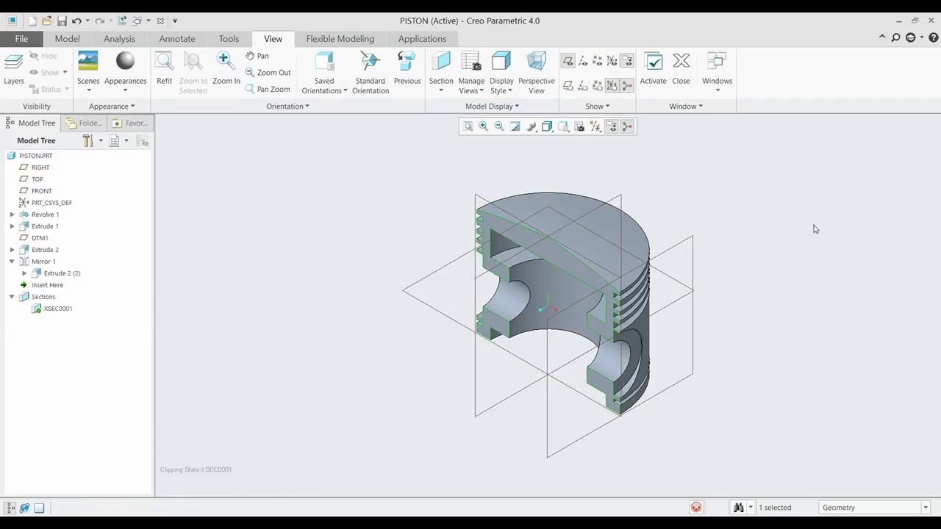
Step: View the section from the LEFT and FRONT orientations and hide the datum planes
left_click(570, 130)
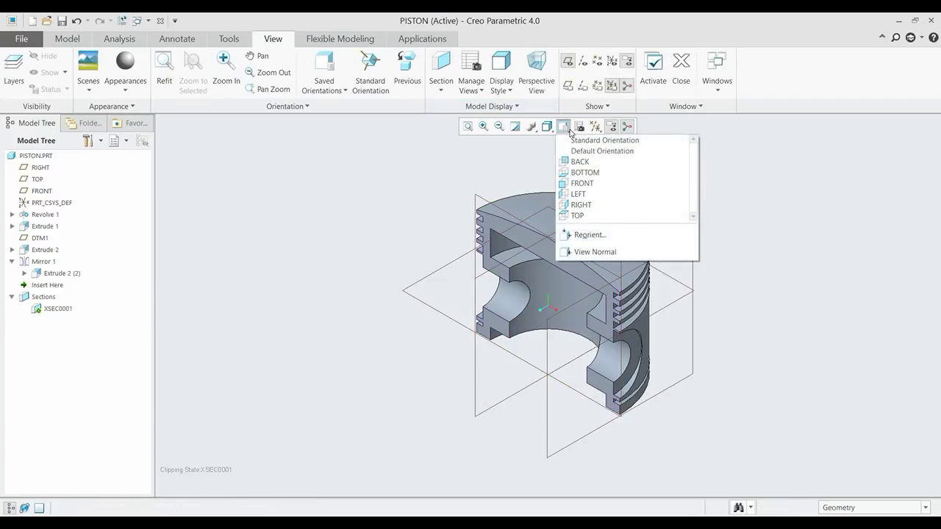
left_click(600, 193)
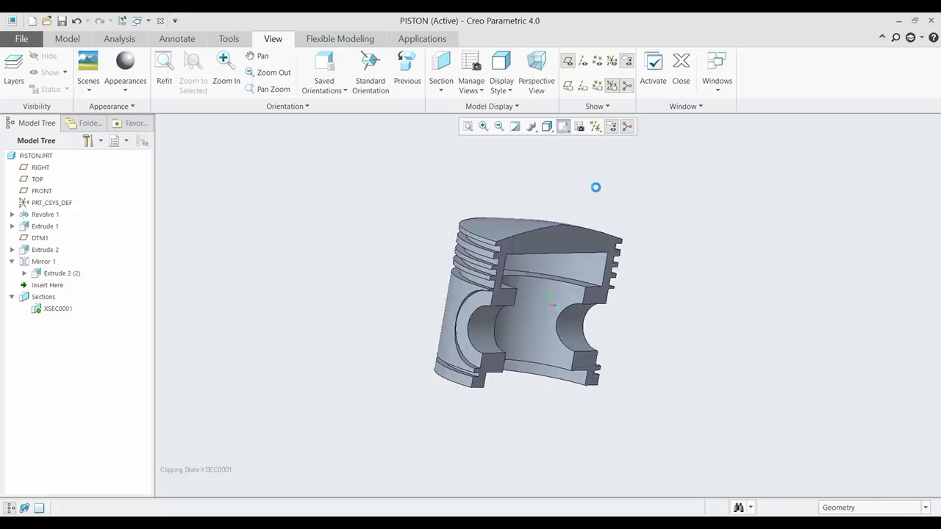
left_click(563, 129)
left_click(596, 181)
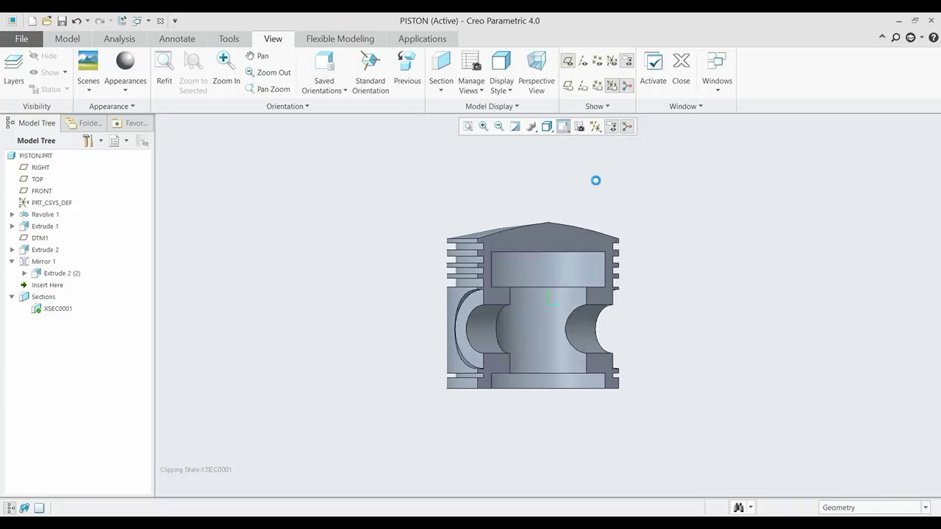
scroll(683, 293, "down", 1)
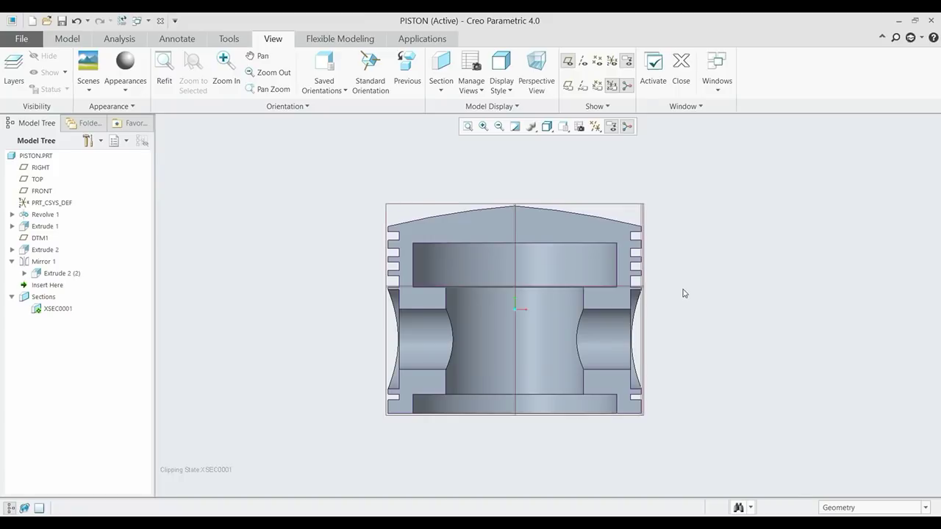
scroll(683, 293, "down", 1)
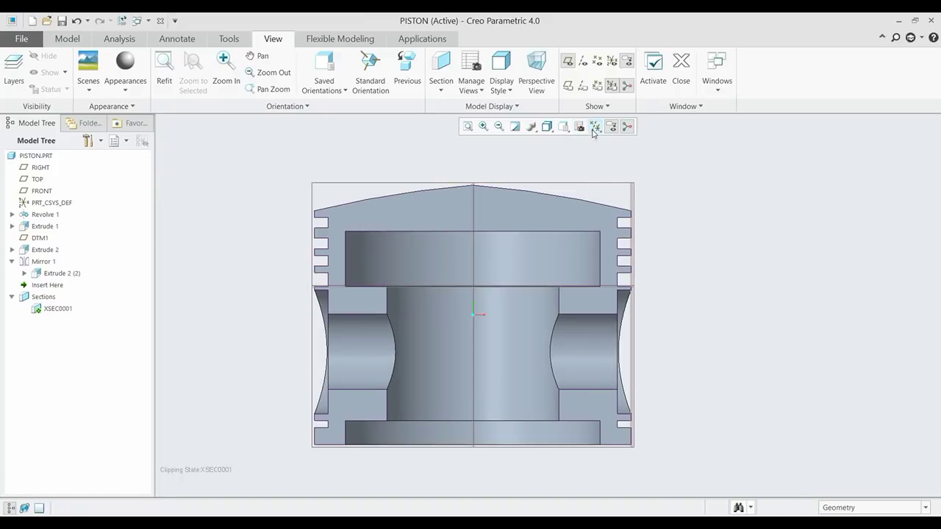
left_click(596, 126)
left_click(596, 192)
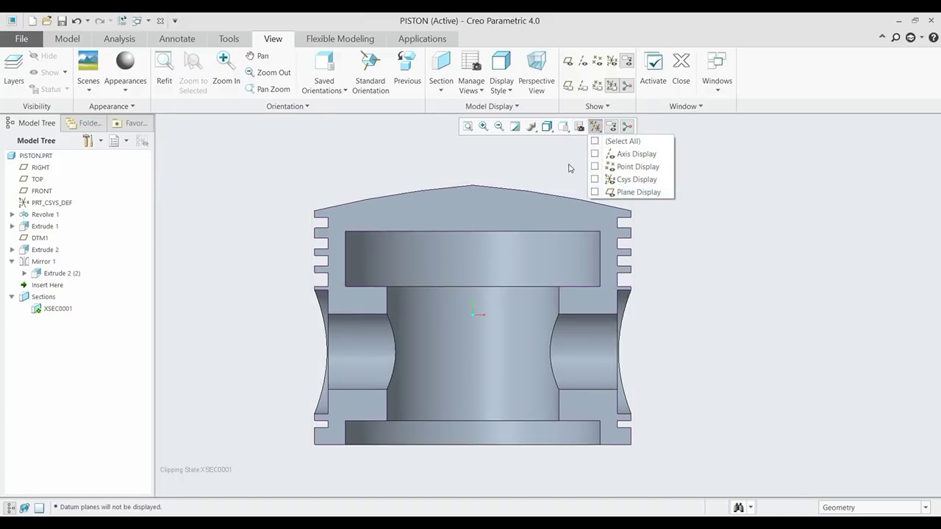
Step: Try No Hidden display, return to default orientation, then switch to Shading With Edges
left_click(564, 126)
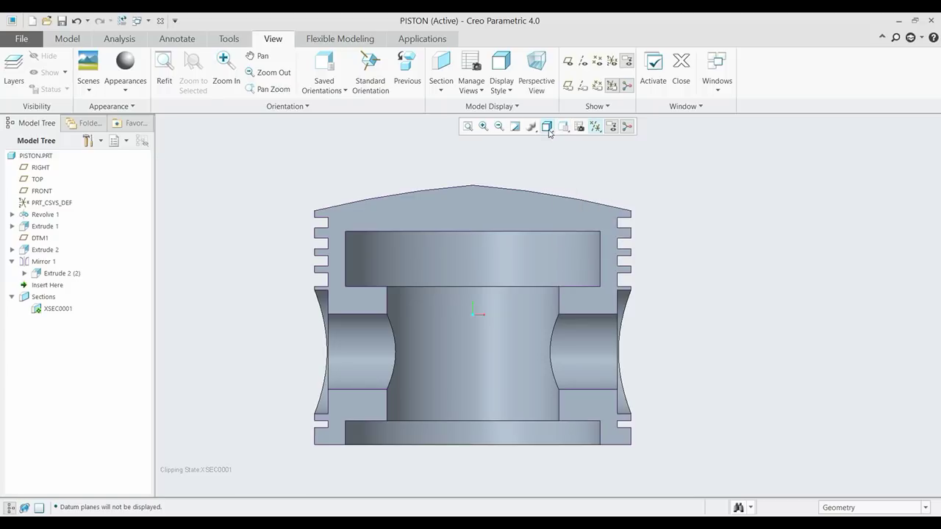
left_click(547, 127)
left_click(577, 178)
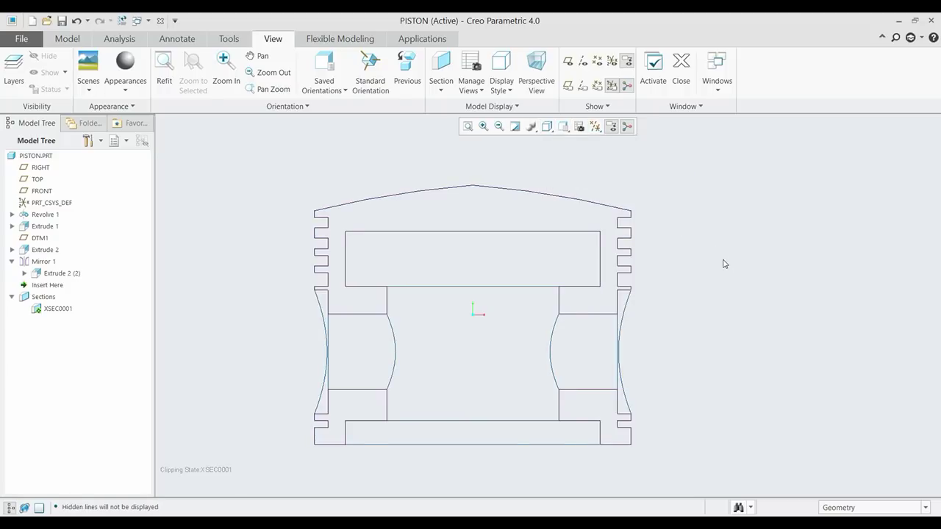
key("ctrl+d")
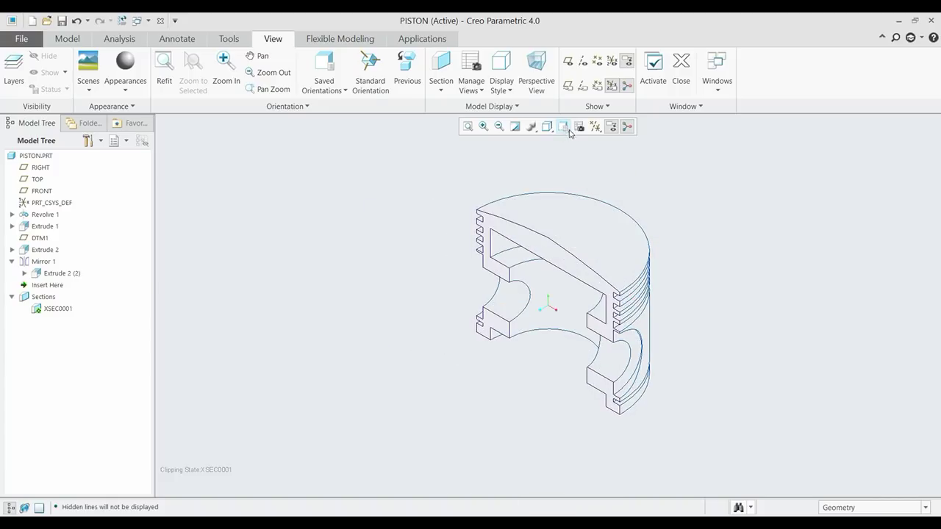
left_click(547, 126)
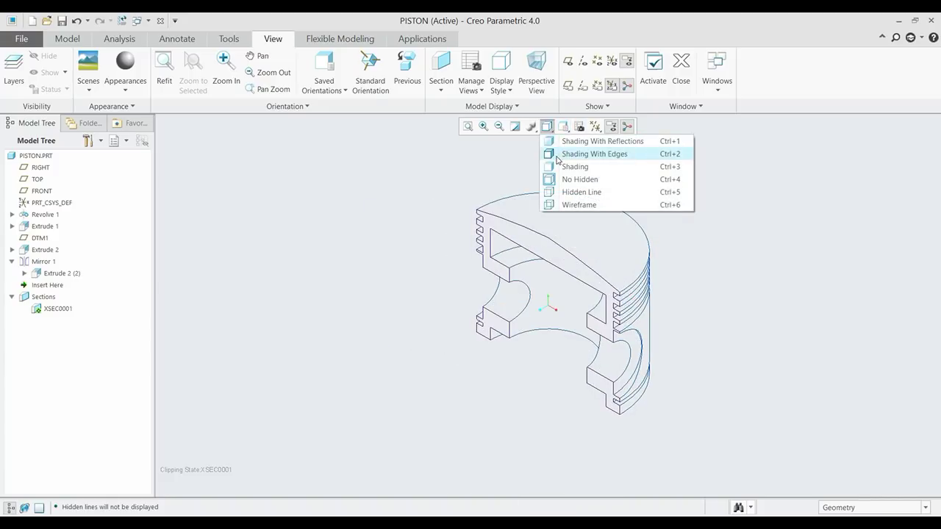
left_click(557, 154)
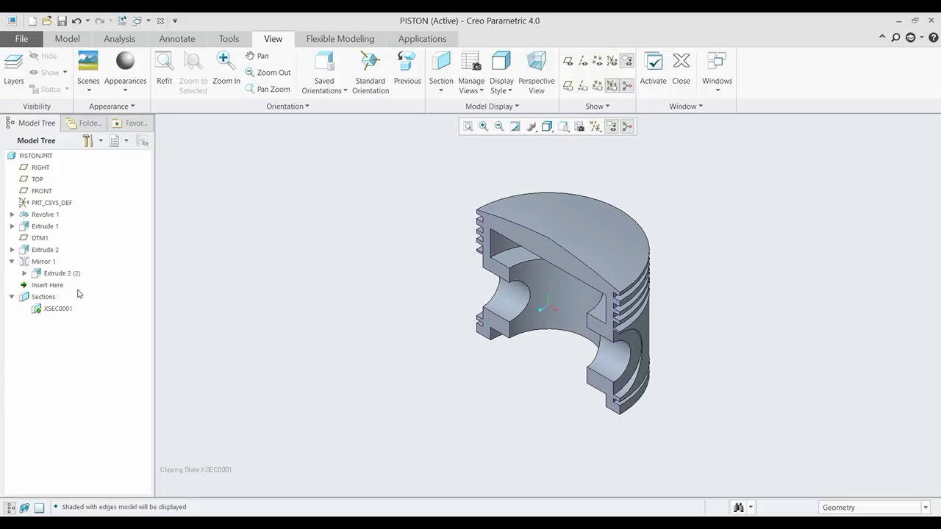
Step: Deactivate section XSEC0001 so the full piston shows again
left_click(60, 309)
right_click(60, 309)
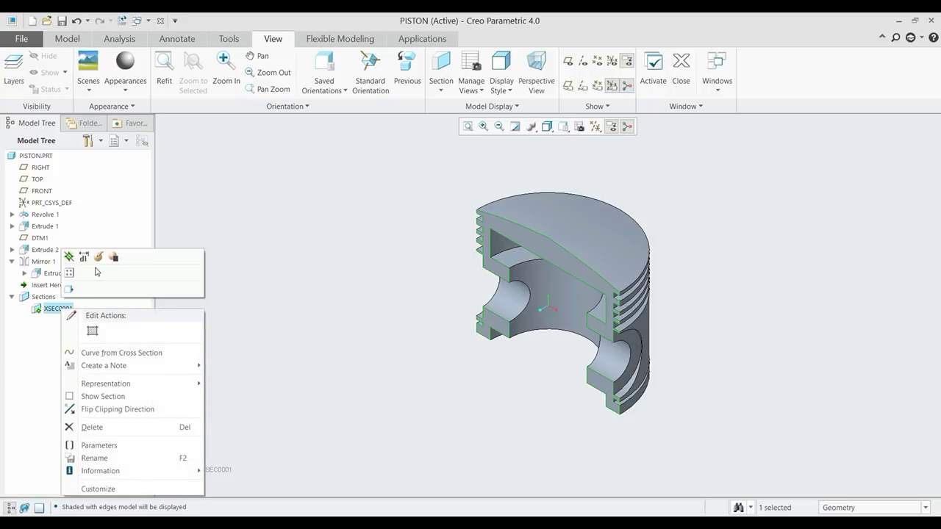
left_click(68, 258)
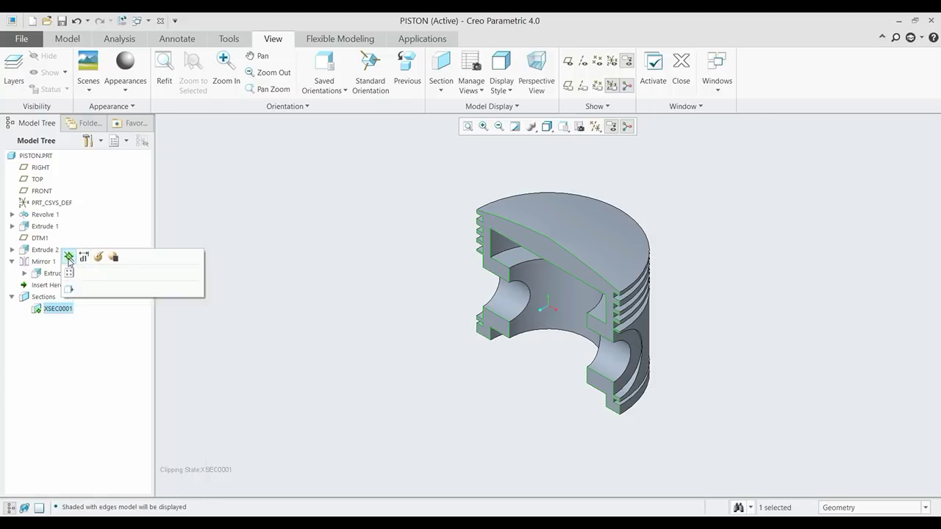